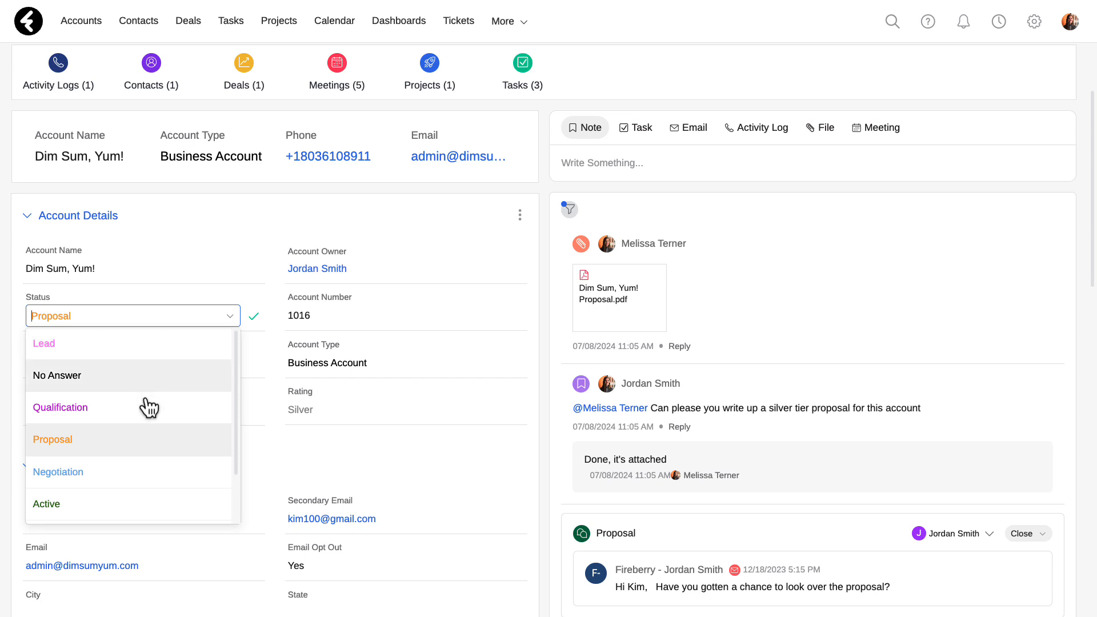
# Examine the available options of the Status and Account Type picklists in the account details.
pyautogui.scroll(-2, 155, 507)
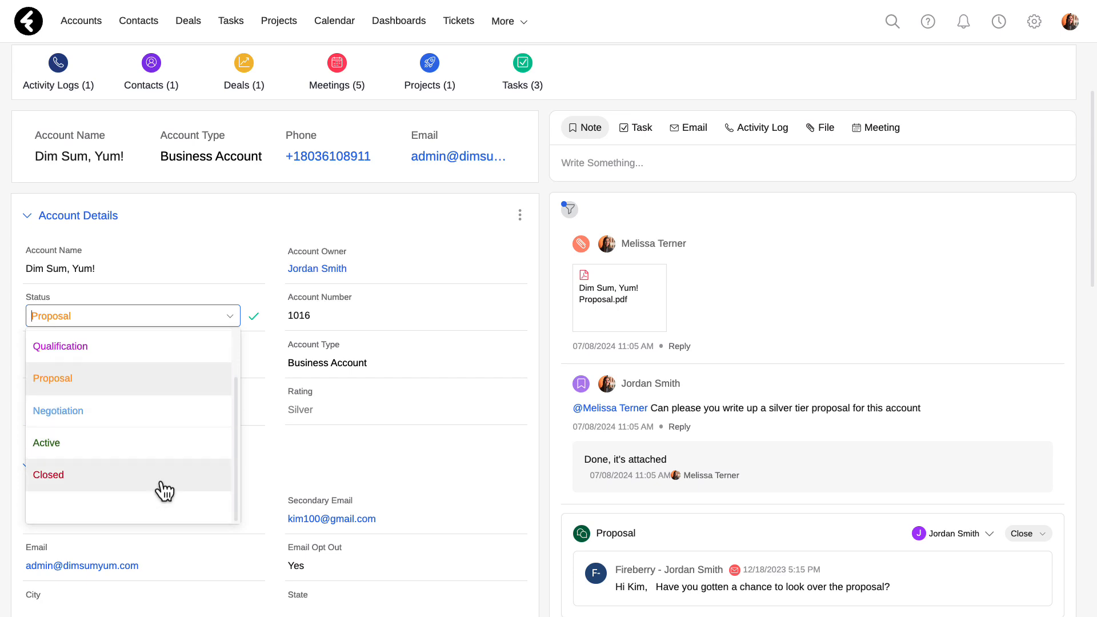
pyautogui.scroll(2, 188, 468)
pyautogui.click(355, 368)
pyautogui.click(354, 368)
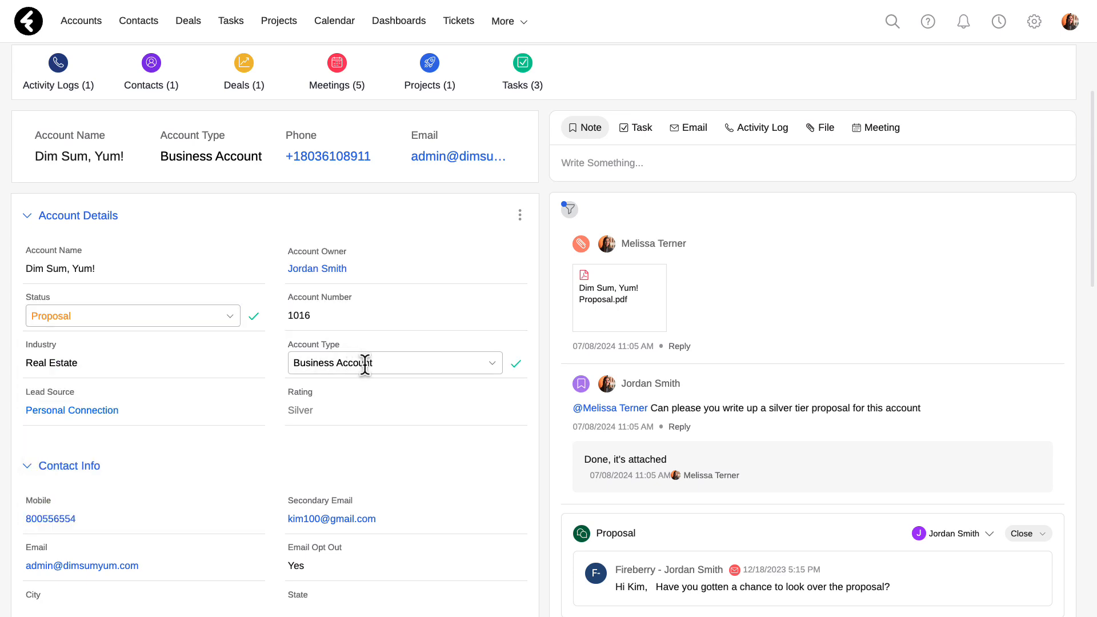
pyautogui.click(367, 365)
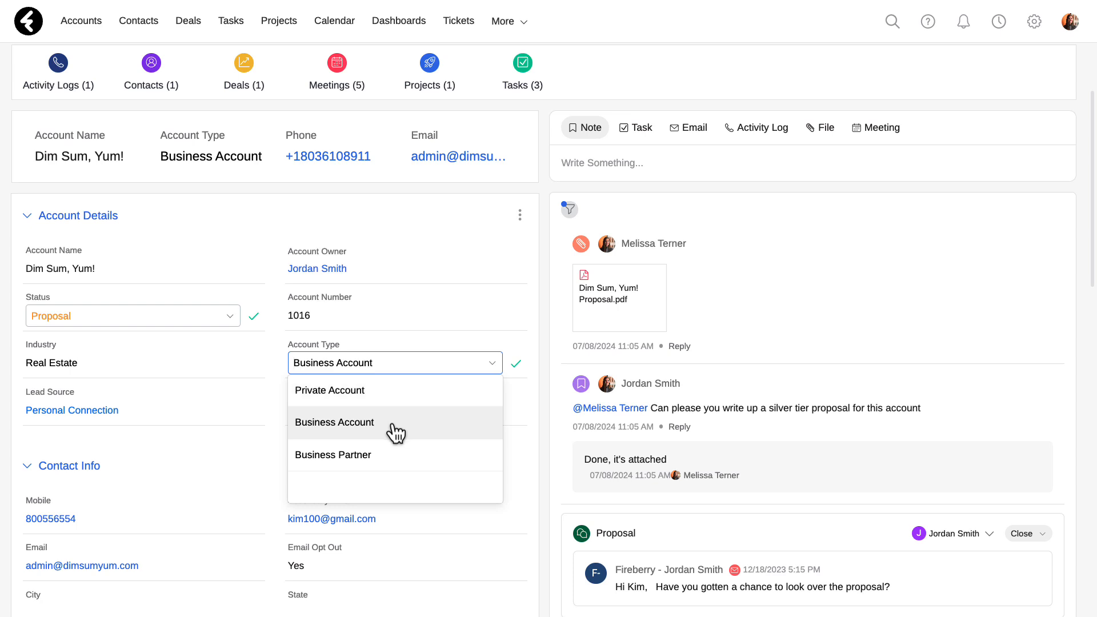
pyautogui.click(516, 367)
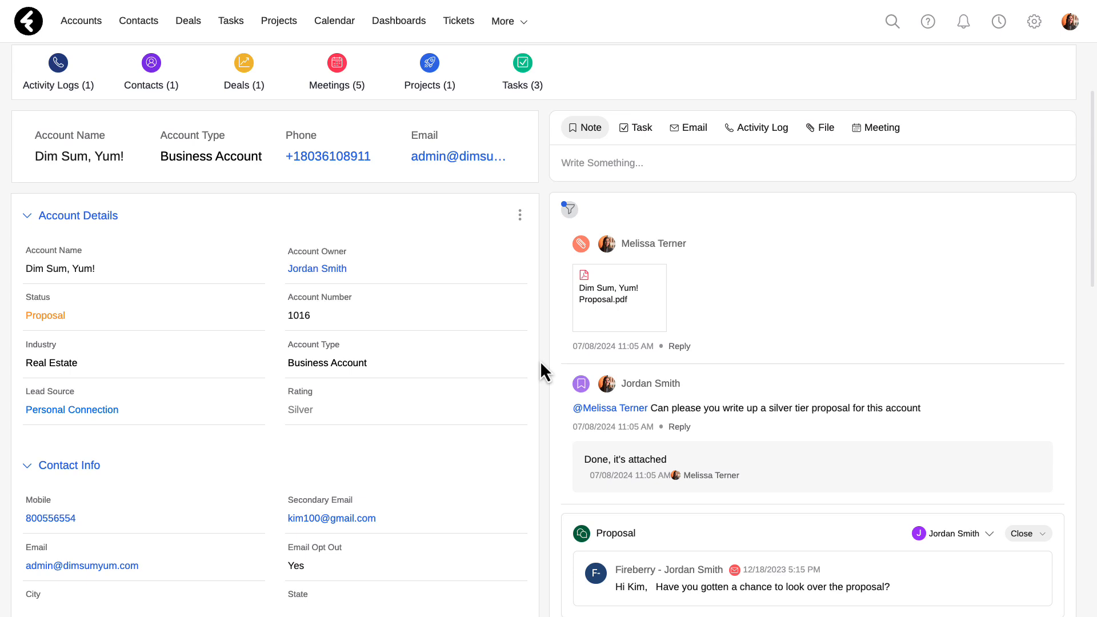
# Edit the account's page layout and open the Status field's picklist definition.
pyautogui.scroll(3, 539, 361)
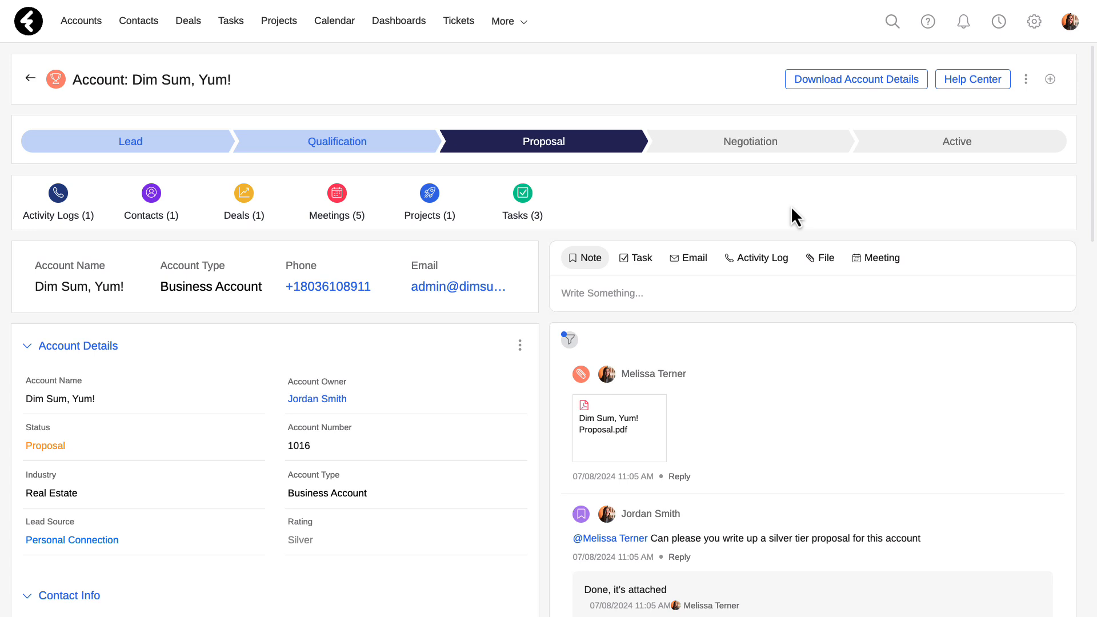
pyautogui.click(1026, 80)
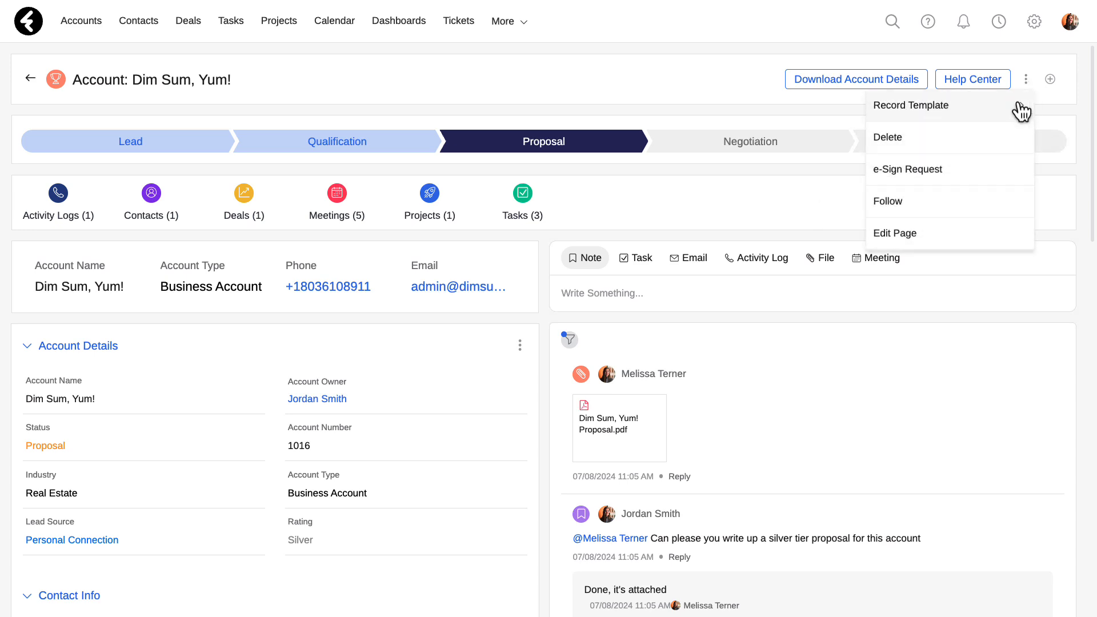
pyautogui.click(953, 238)
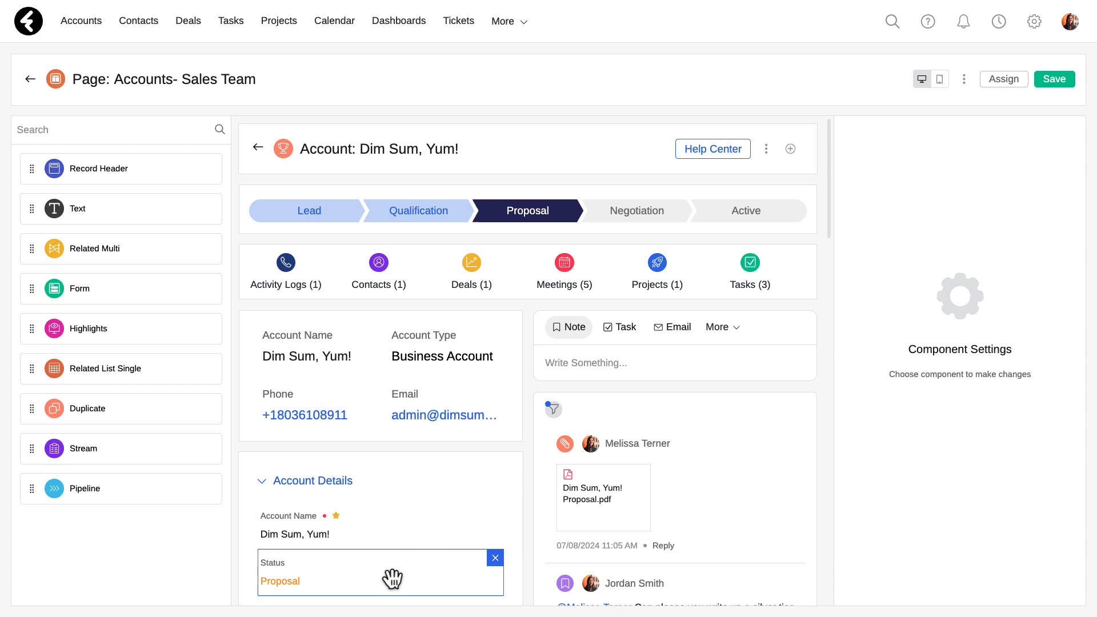
pyautogui.click(393, 579)
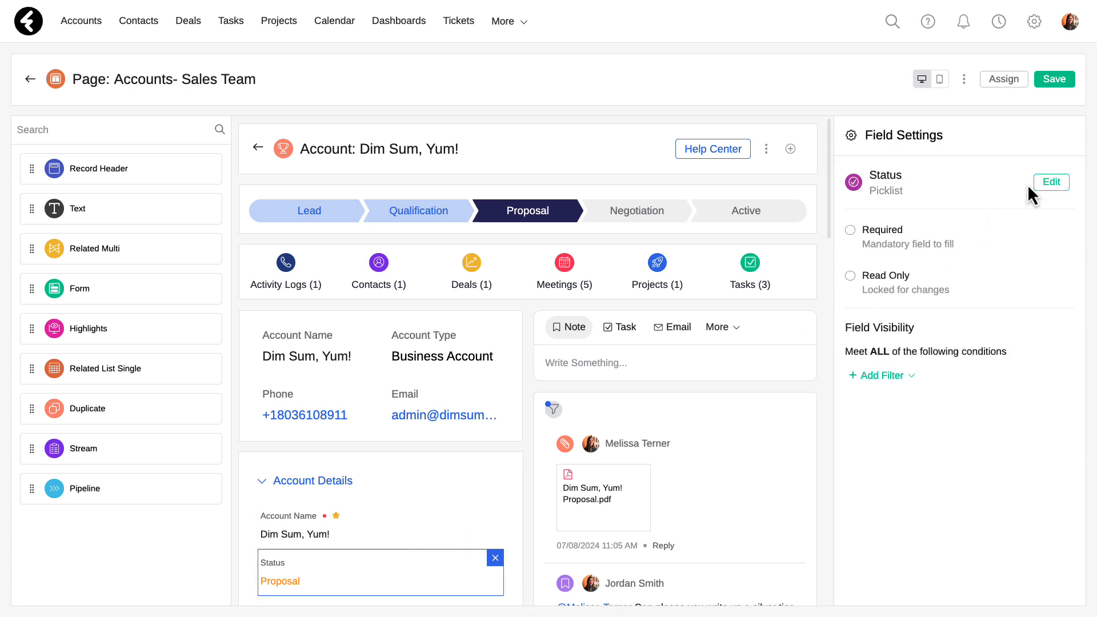
pyautogui.click(1054, 184)
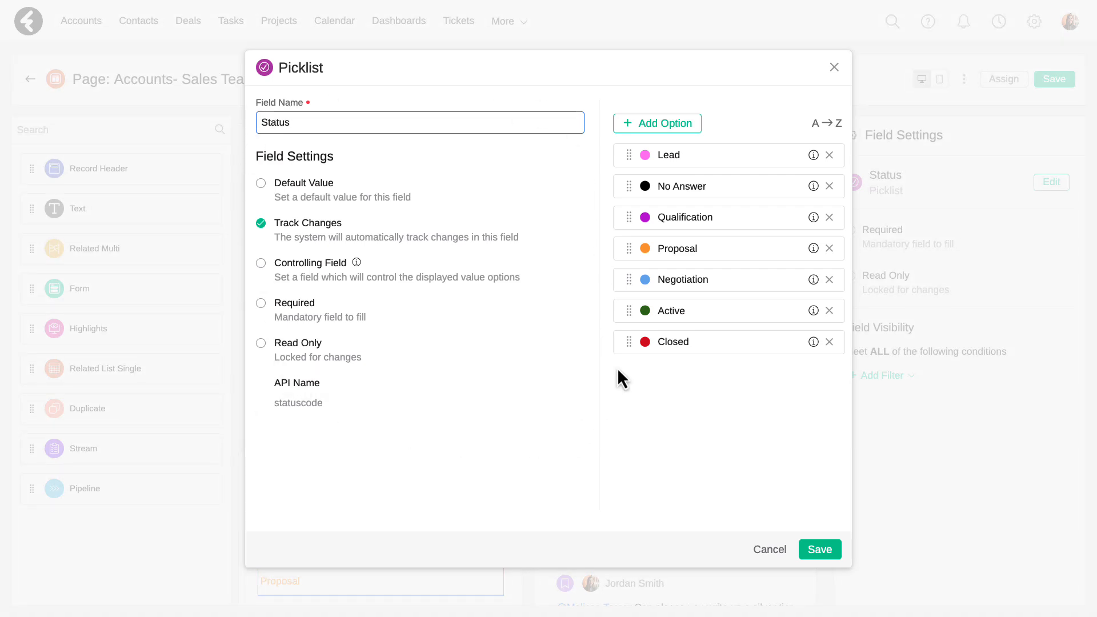
# Rename the Lead option of the Status picklist as New.
pyautogui.click(735, 128)
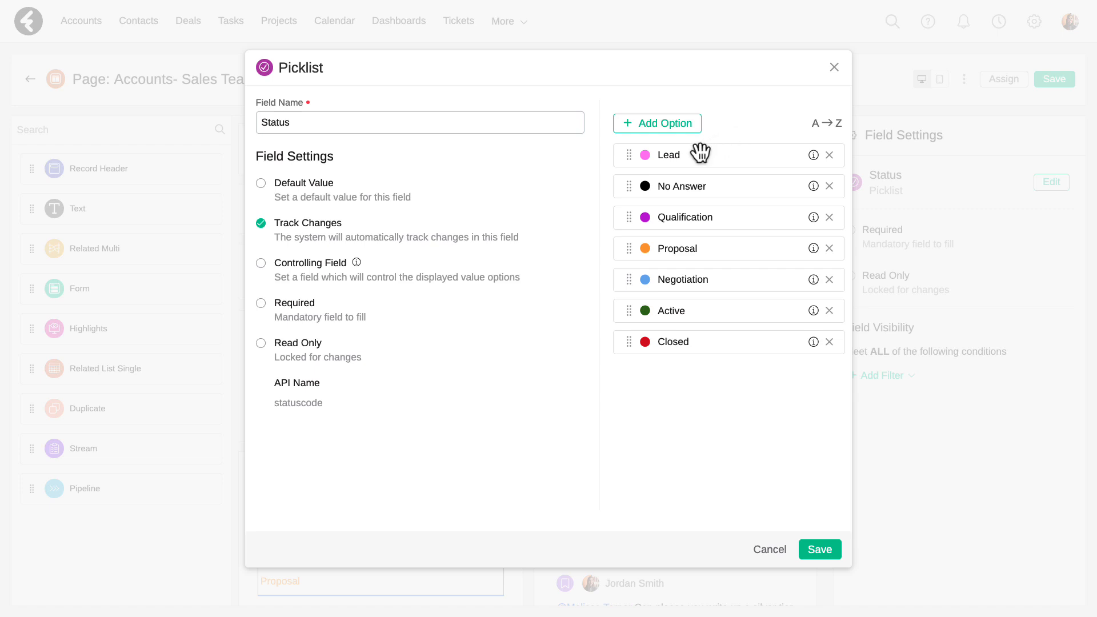
pyautogui.doubleClick(668, 155)
pyautogui.write('New')
# Add a Signed Contract option to the Status picklist and colour it yellow (F8E71C).
pyautogui.click(684, 130)
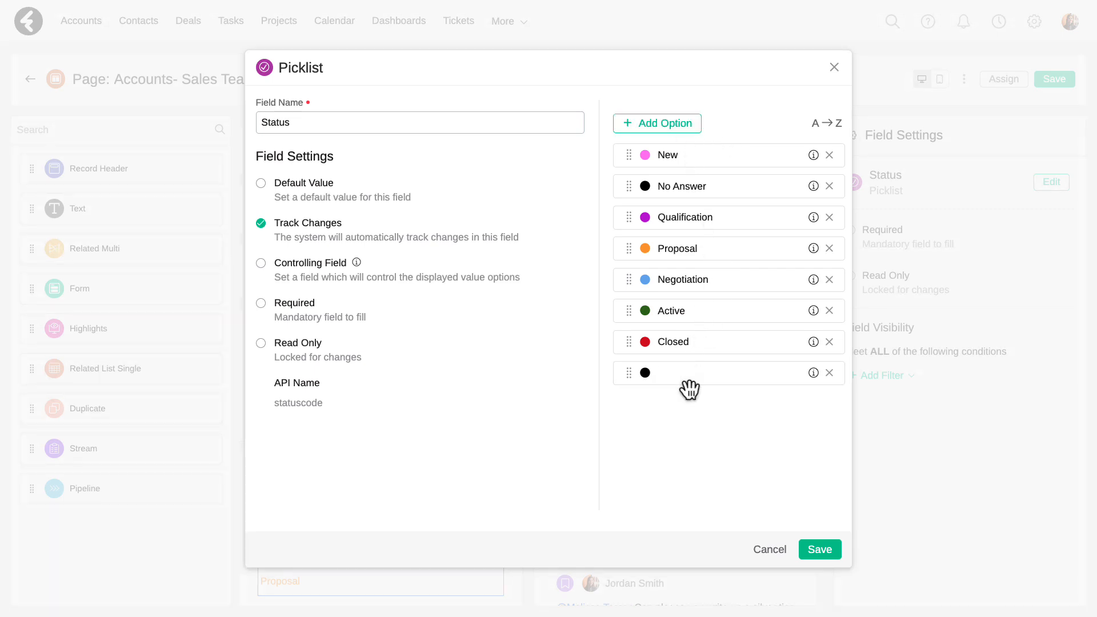
pyautogui.write('Signed Contract')
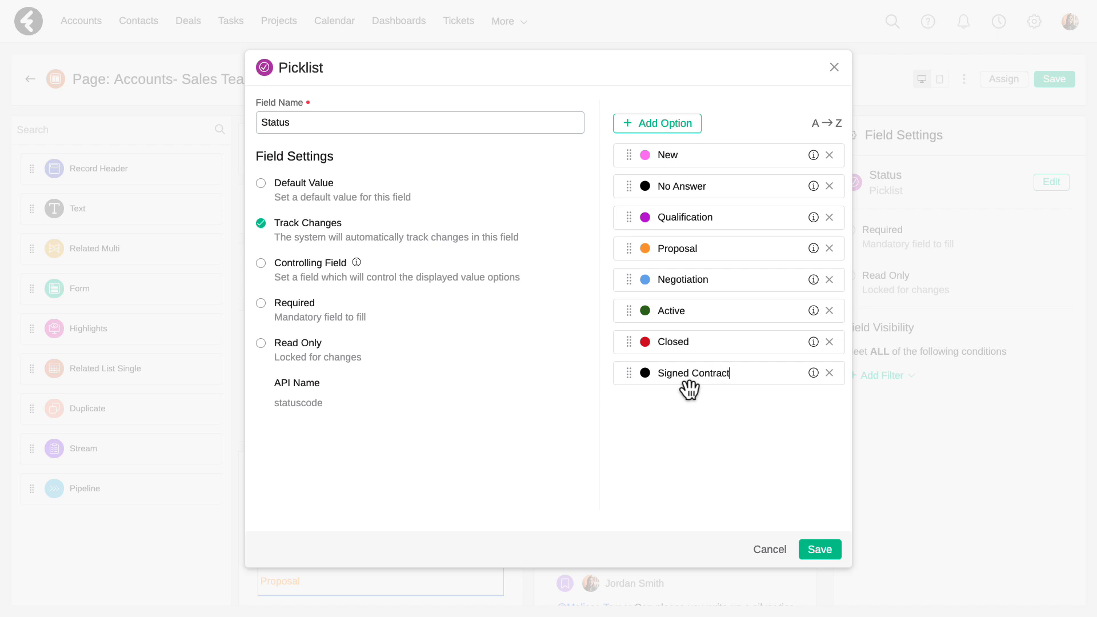
pyautogui.click(645, 373)
pyautogui.click(690, 558)
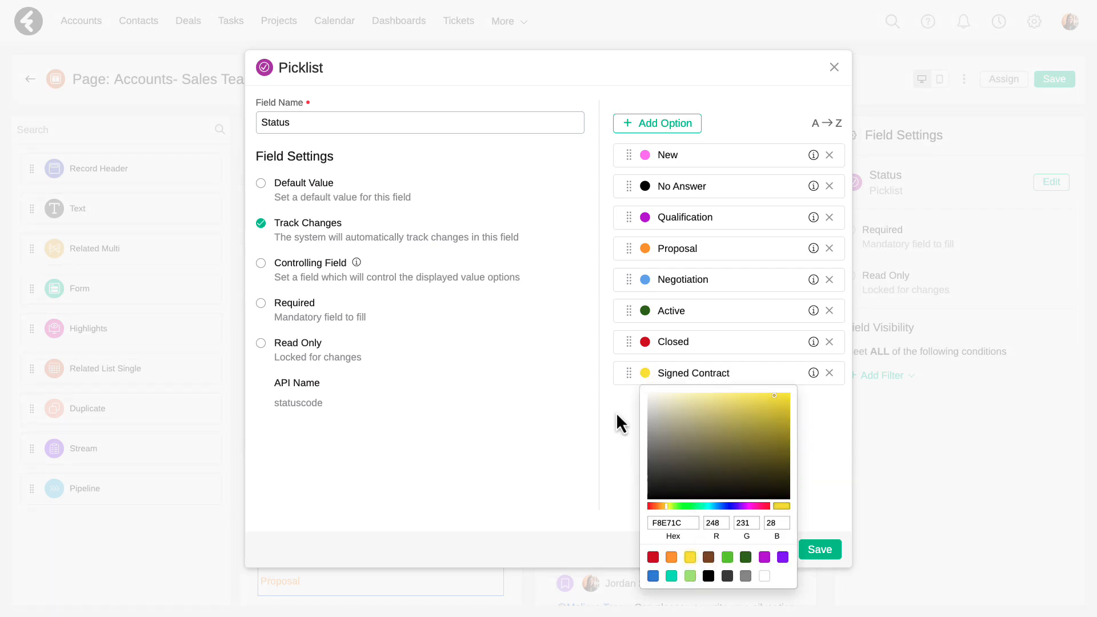
pyautogui.click(623, 407)
# Recolour the Active option in a lighter green and move Signed Contract between Negotiation and Active.
pyautogui.click(645, 312)
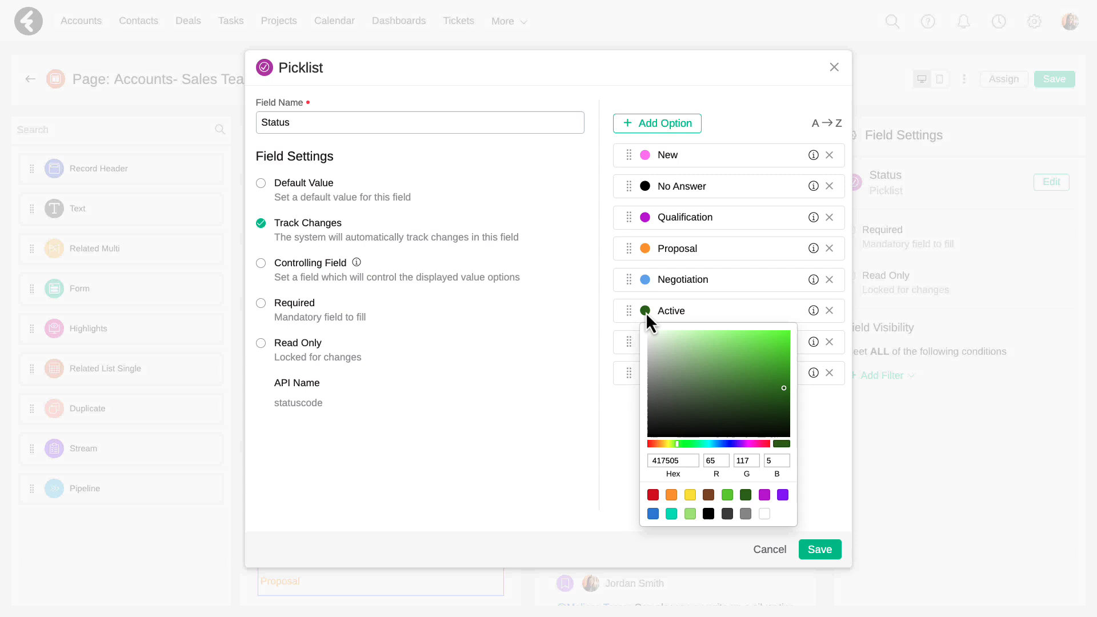
pyautogui.click(727, 495)
pyautogui.click(631, 421)
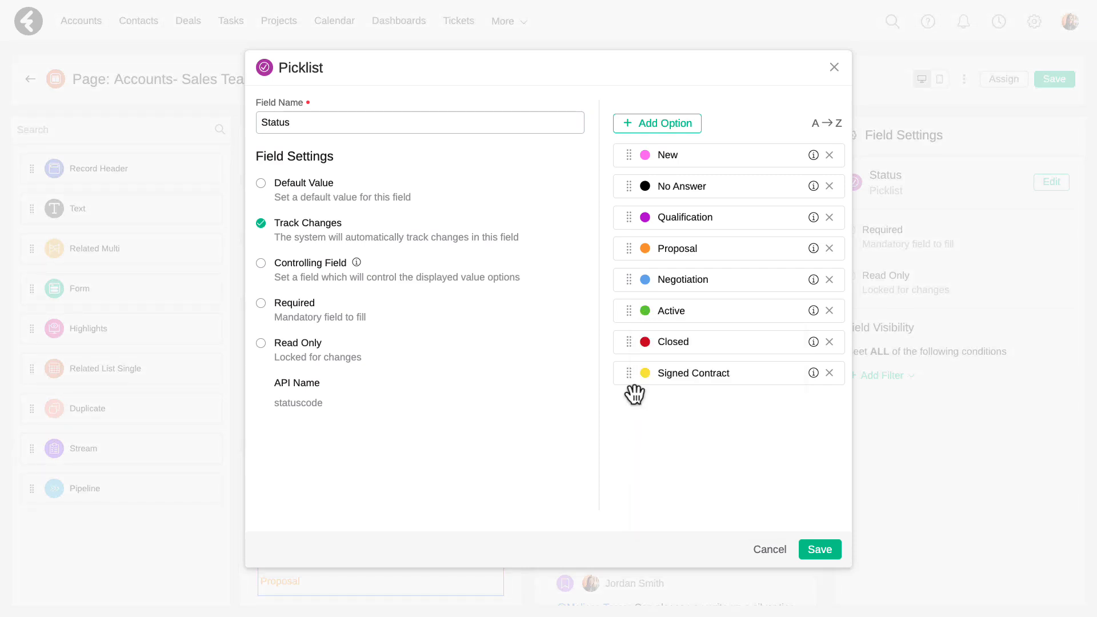
pyautogui.moveTo(629, 374); pyautogui.dragTo(631, 297)
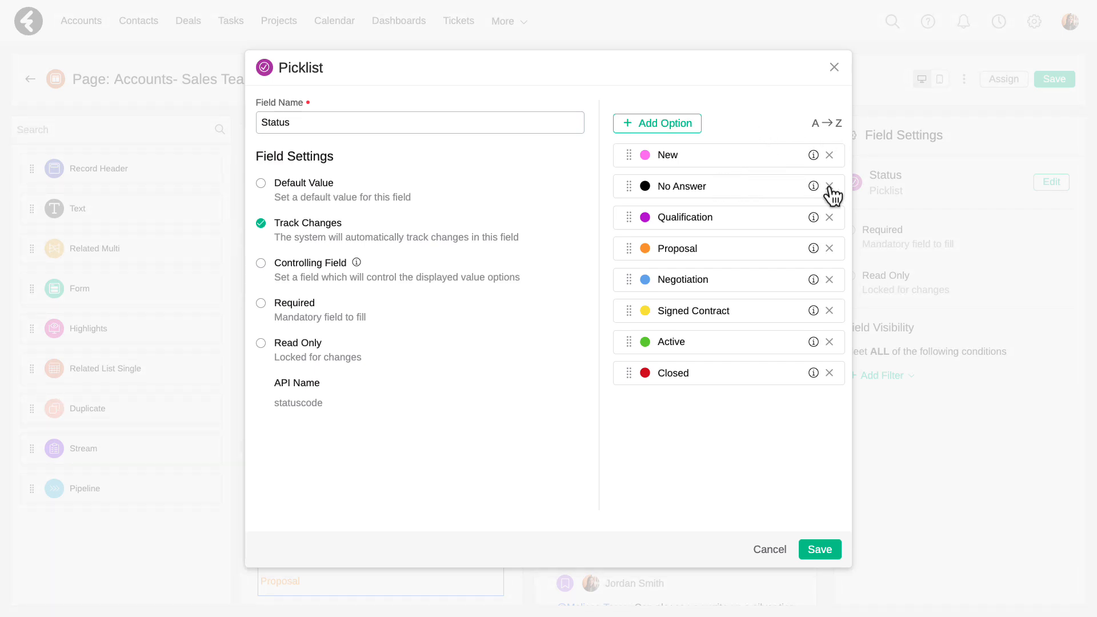
# Delete the No Answer option and try to delete the Qualification option.
pyautogui.click(828, 188)
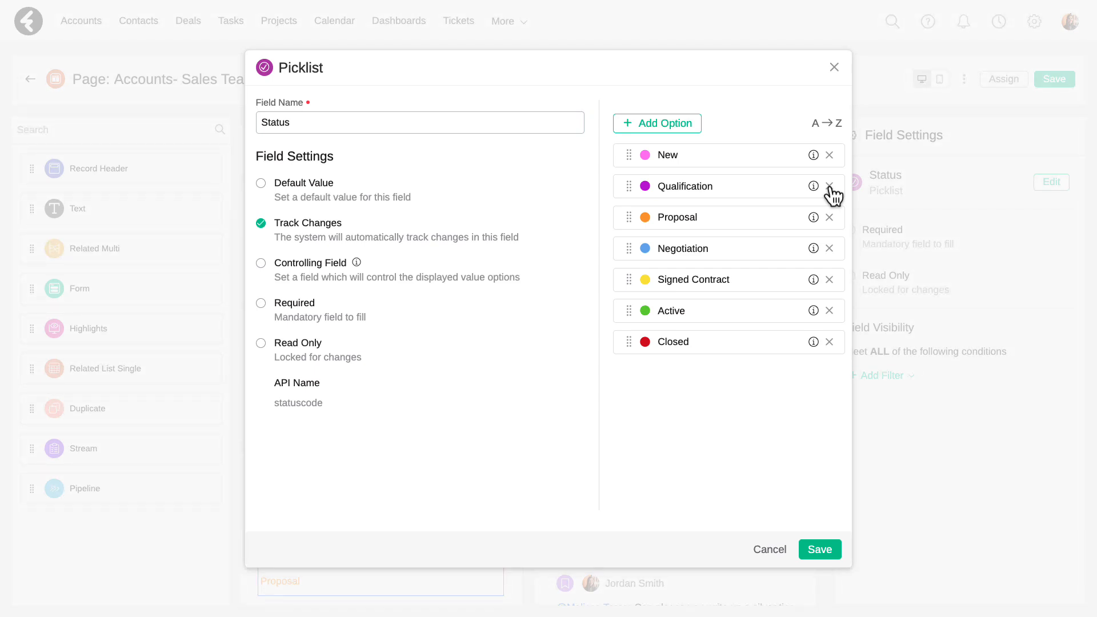
pyautogui.click(829, 186)
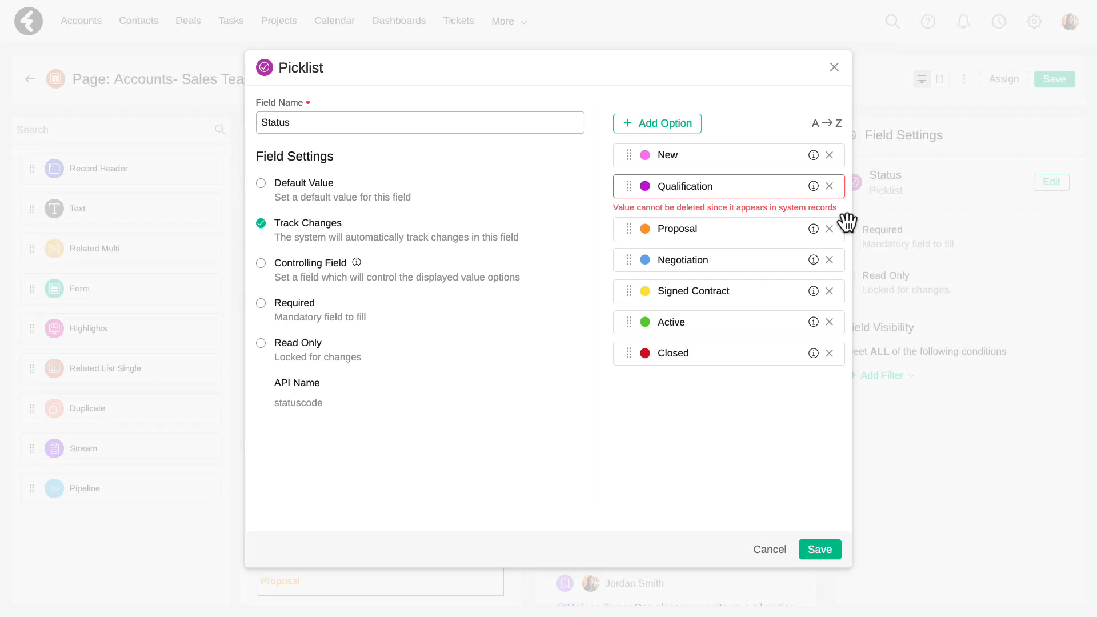
# Save the Status picklist and the edited Accounts- Sales Team page.
pyautogui.click(828, 552)
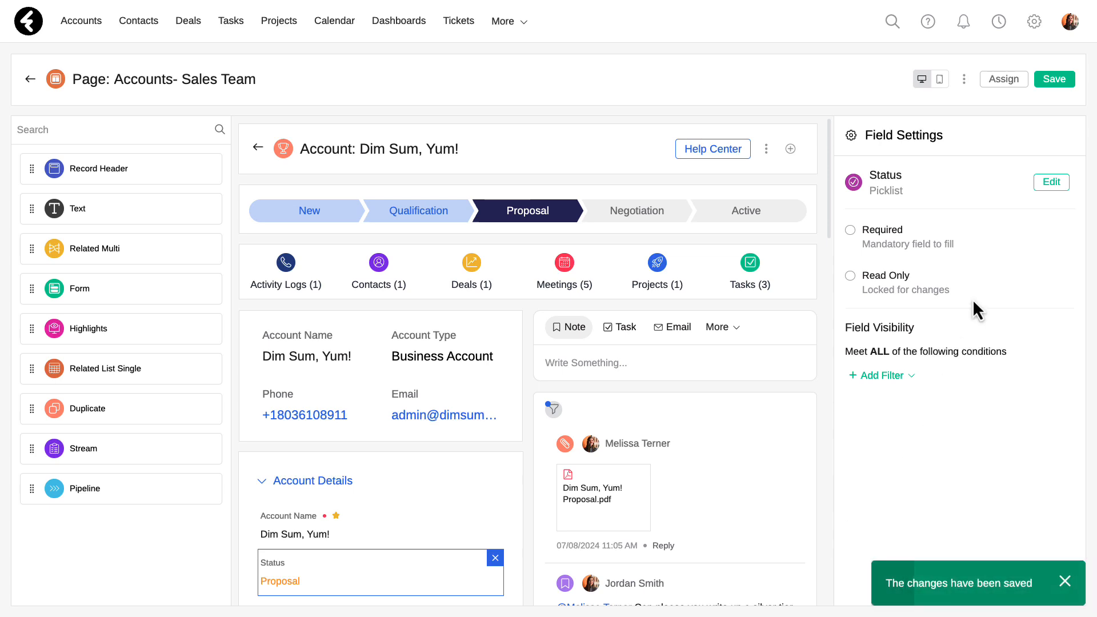
pyautogui.click(1051, 80)
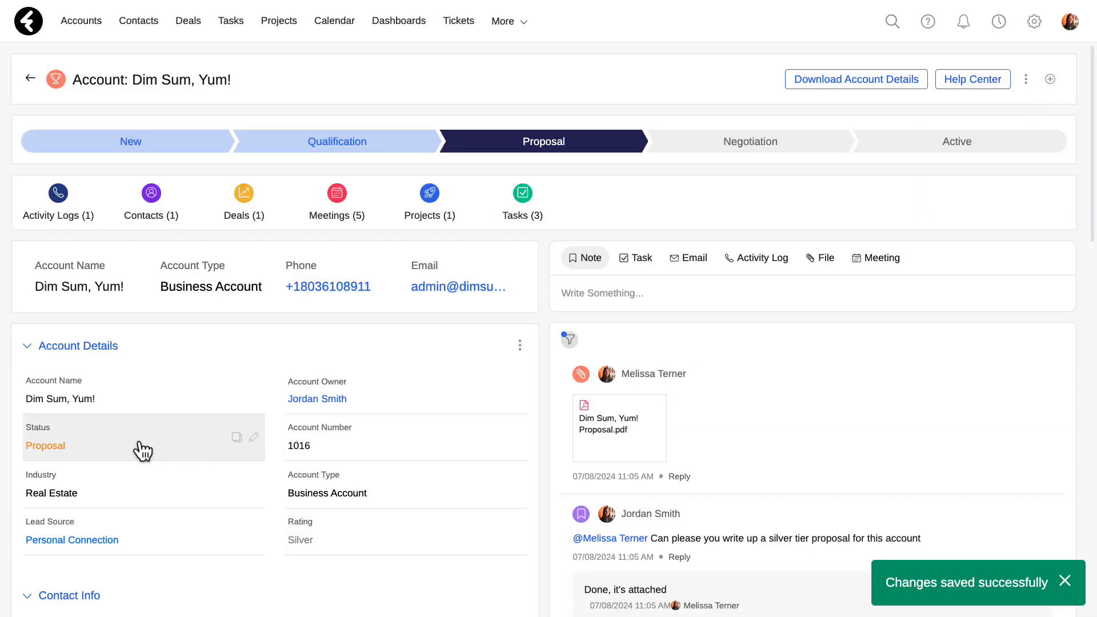
# Choose the Signed Contract option as the account's Status.
pyautogui.click(133, 450)
pyautogui.click(173, 451)
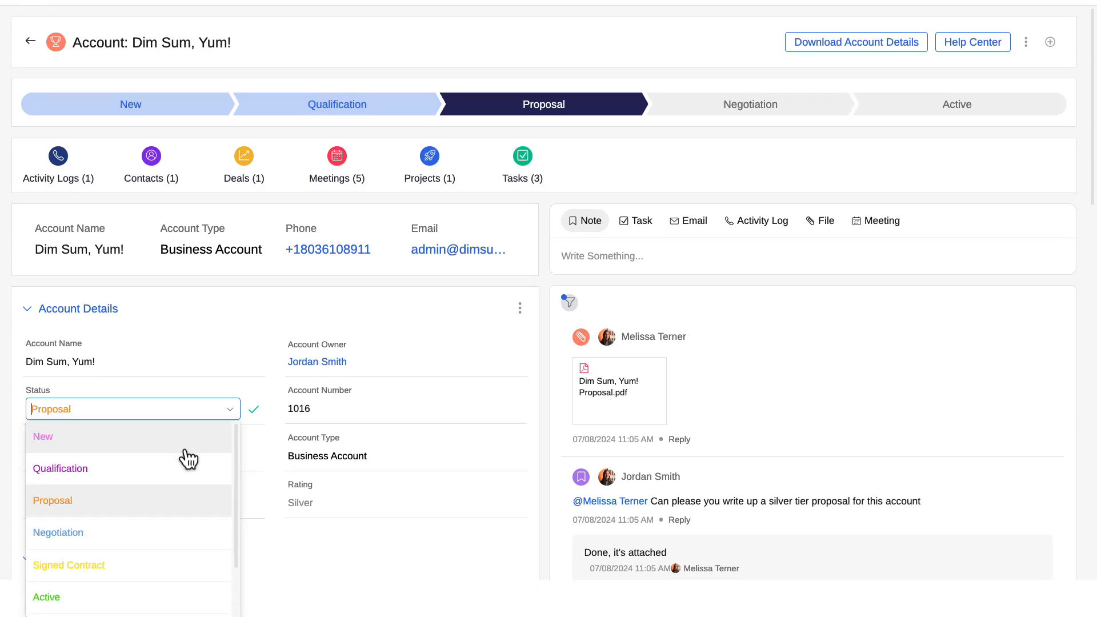
pyautogui.scroll(-2, 190, 503)
pyautogui.click(128, 508)
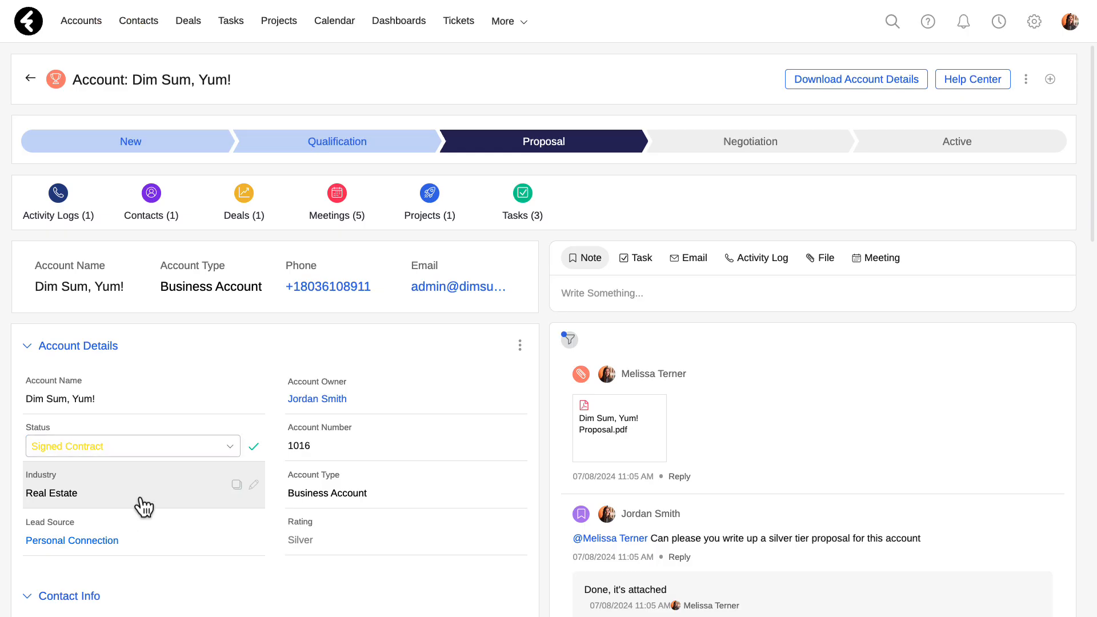
# Return the account's Status to Proposal and confirm the field.
pyautogui.click(166, 454)
pyautogui.click(152, 498)
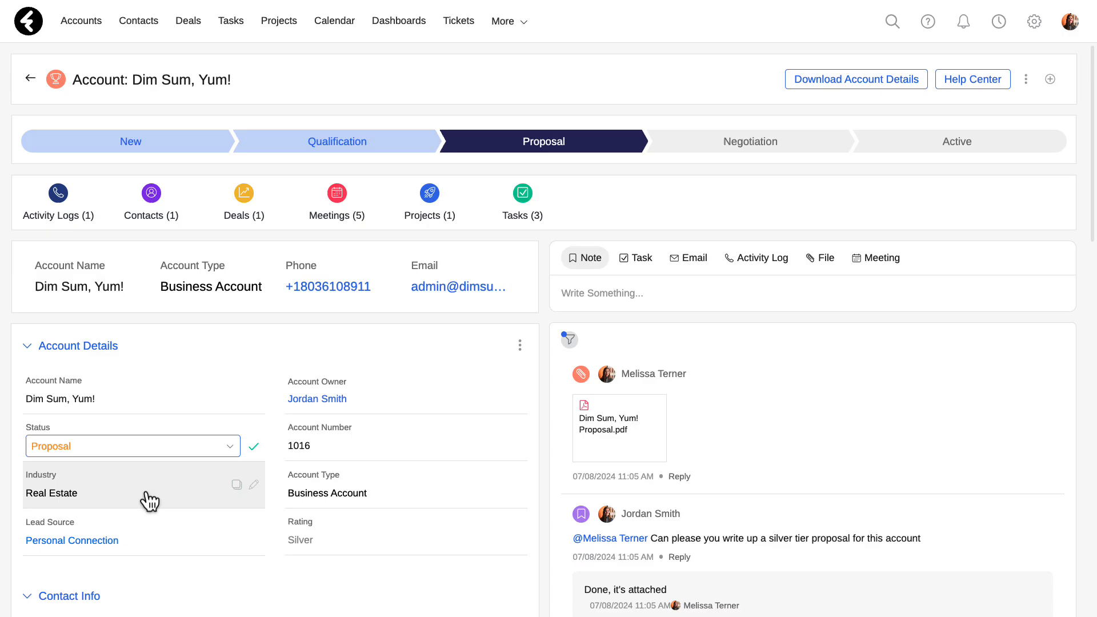
pyautogui.click(254, 446)
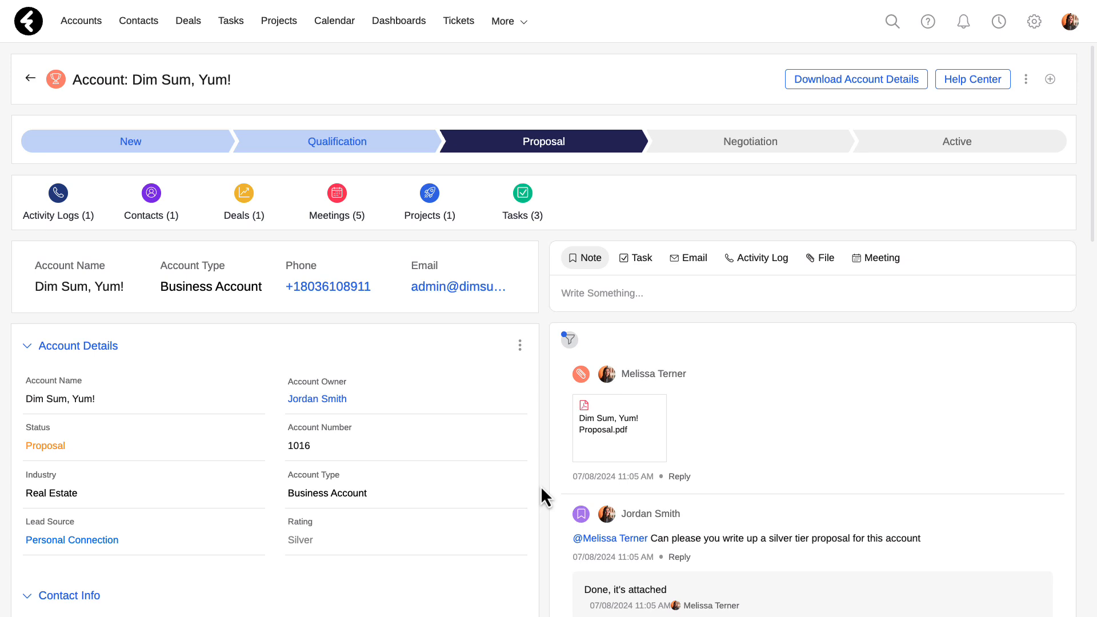
# Examine the full lists of City and State options in the account's Contact Info section.
pyautogui.scroll(-5, 540, 485)
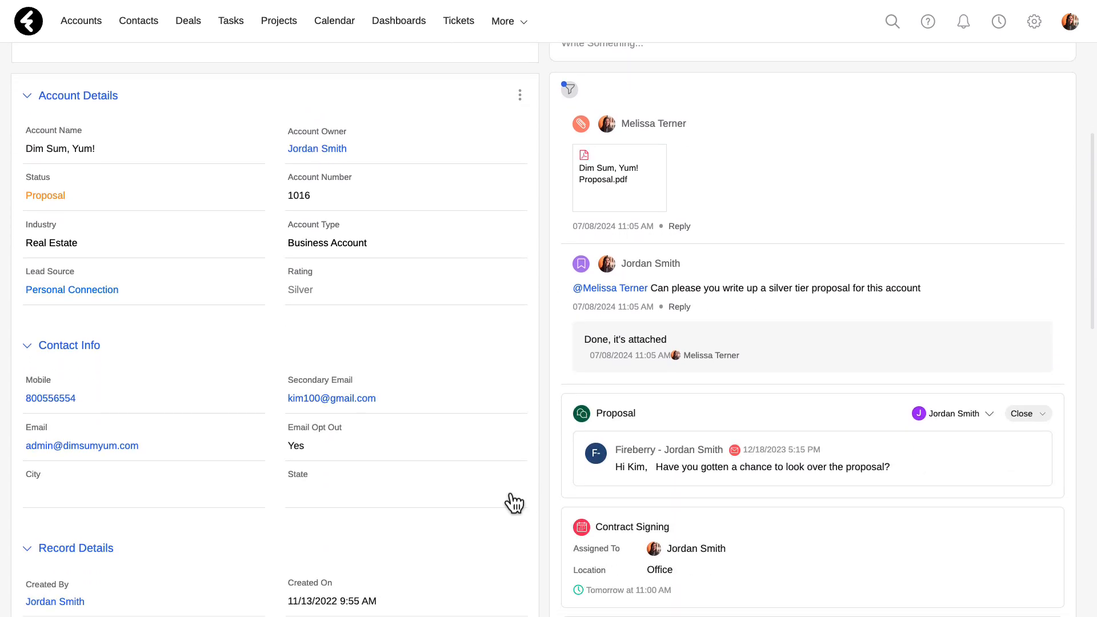
pyautogui.click(185, 499)
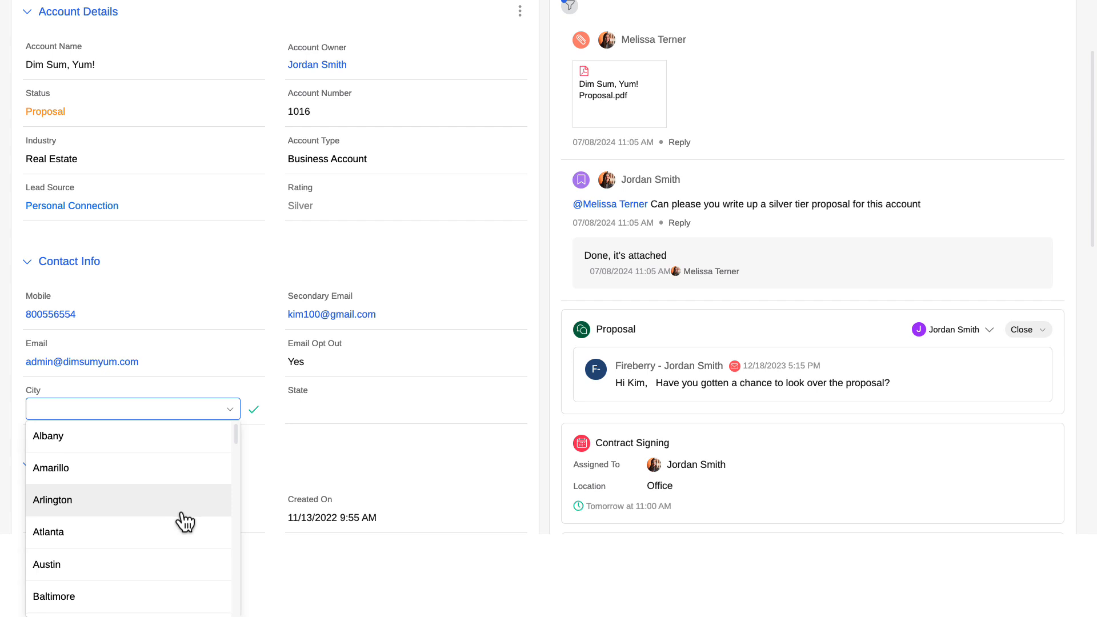
pyautogui.scroll(-3, 181, 520)
pyautogui.scroll(-10, 185, 520)
pyautogui.scroll(12, 179, 520)
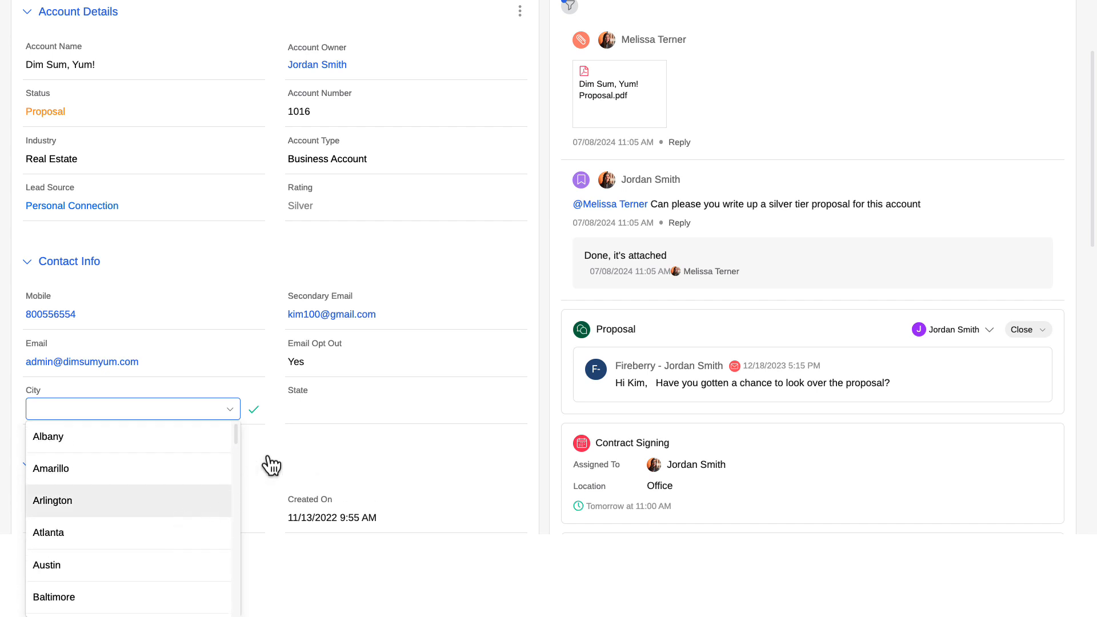
pyautogui.scroll(2, 303, 440)
pyautogui.click(334, 489)
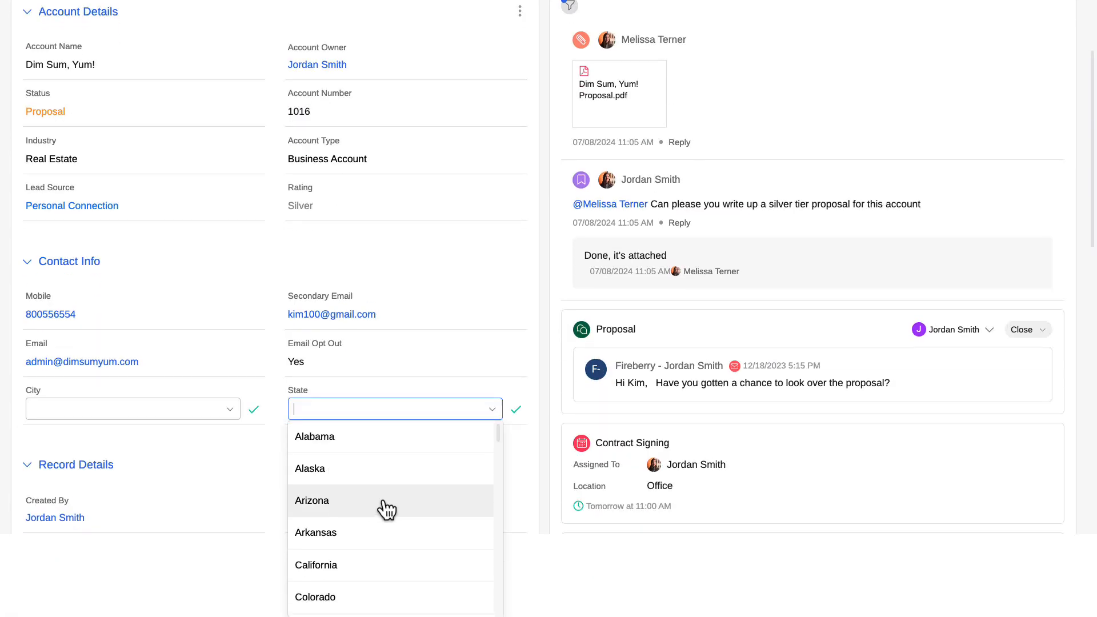
pyautogui.scroll(-3, 393, 513)
pyautogui.scroll(-12, 393, 512)
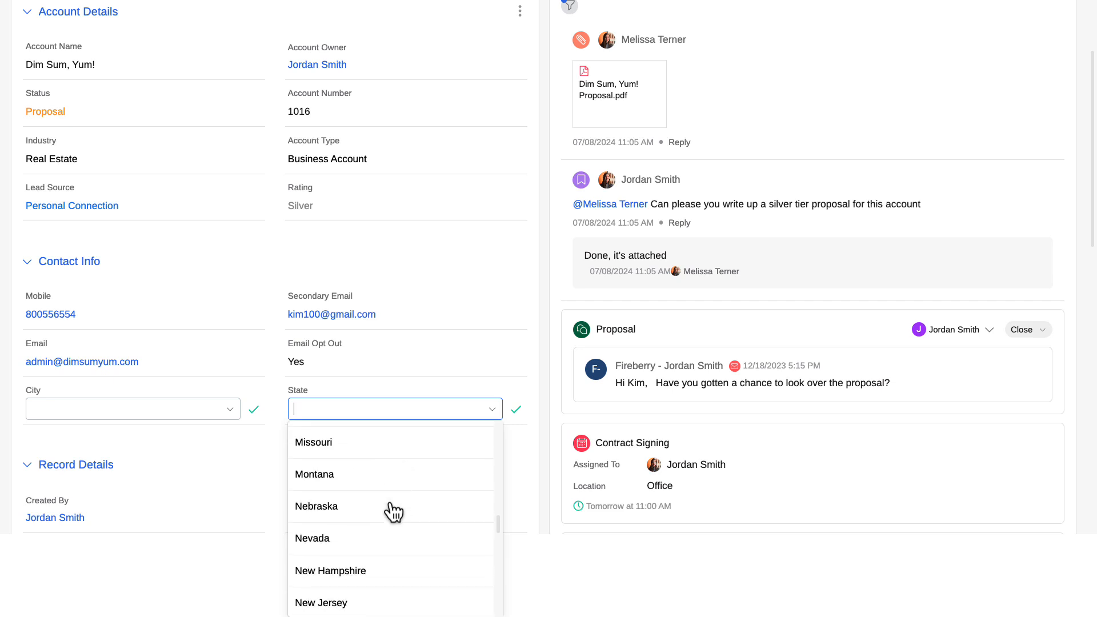
pyautogui.scroll(12, 342, 503)
pyautogui.scroll(2, 267, 453)
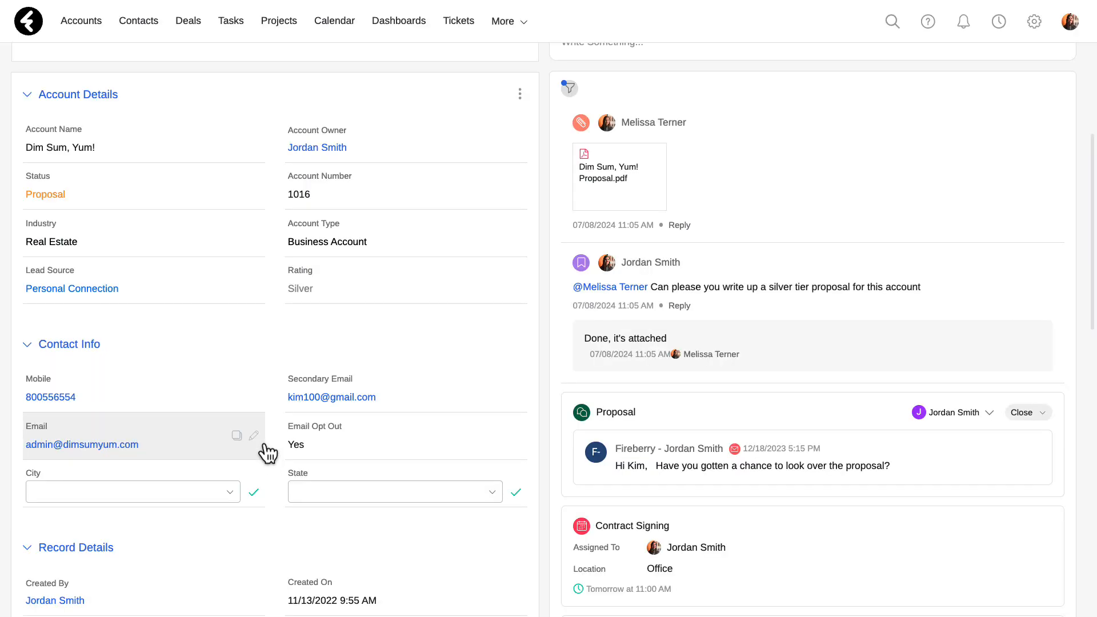
# Filter the State options by "new" and select New York.
pyautogui.click(321, 492)
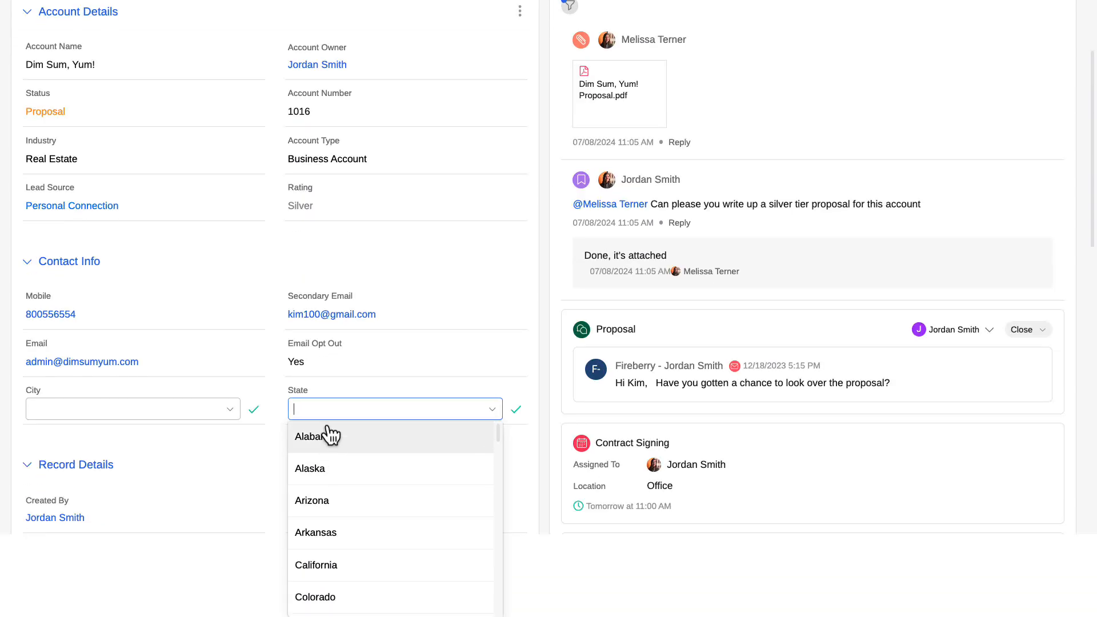
pyautogui.write('new')
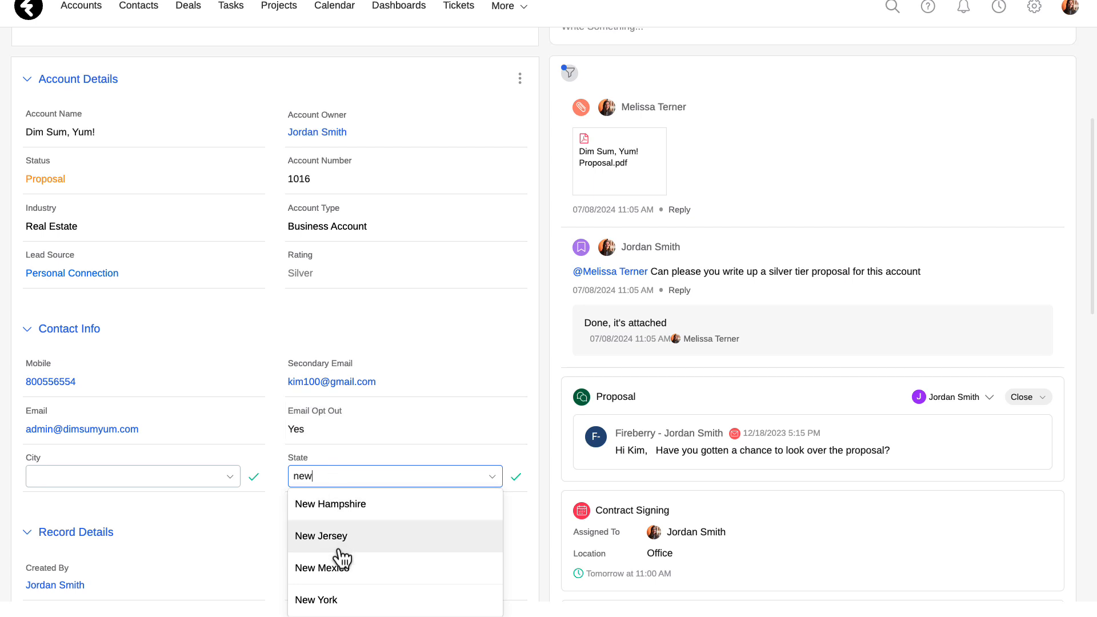
pyautogui.click(343, 600)
# Examine which City options are offered for the selected state.
pyautogui.click(229, 492)
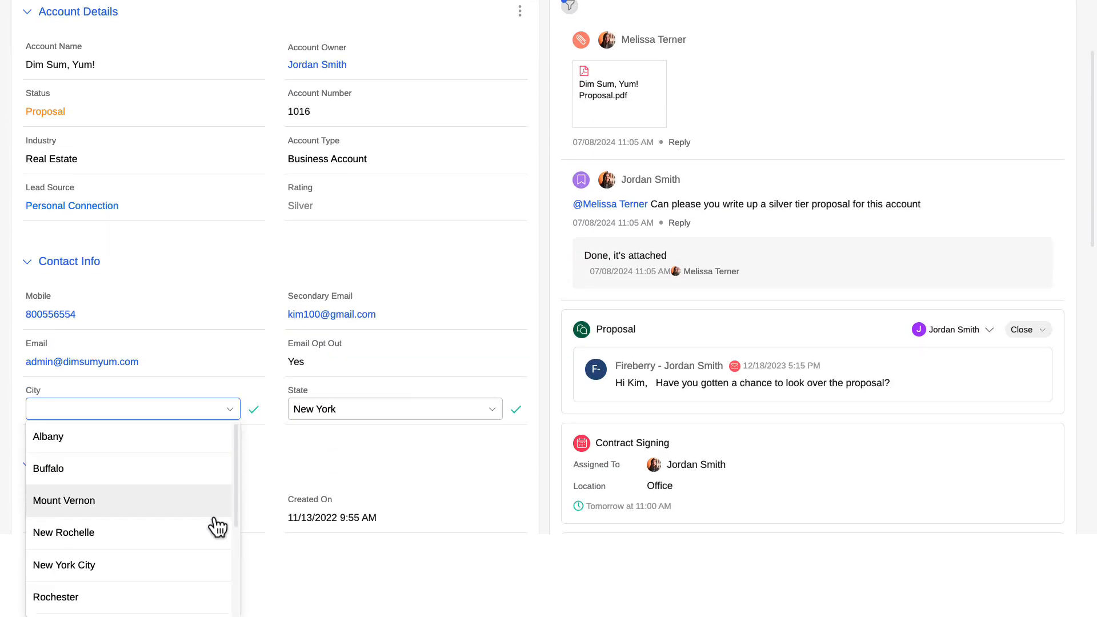
pyautogui.scroll(-3, 186, 512)
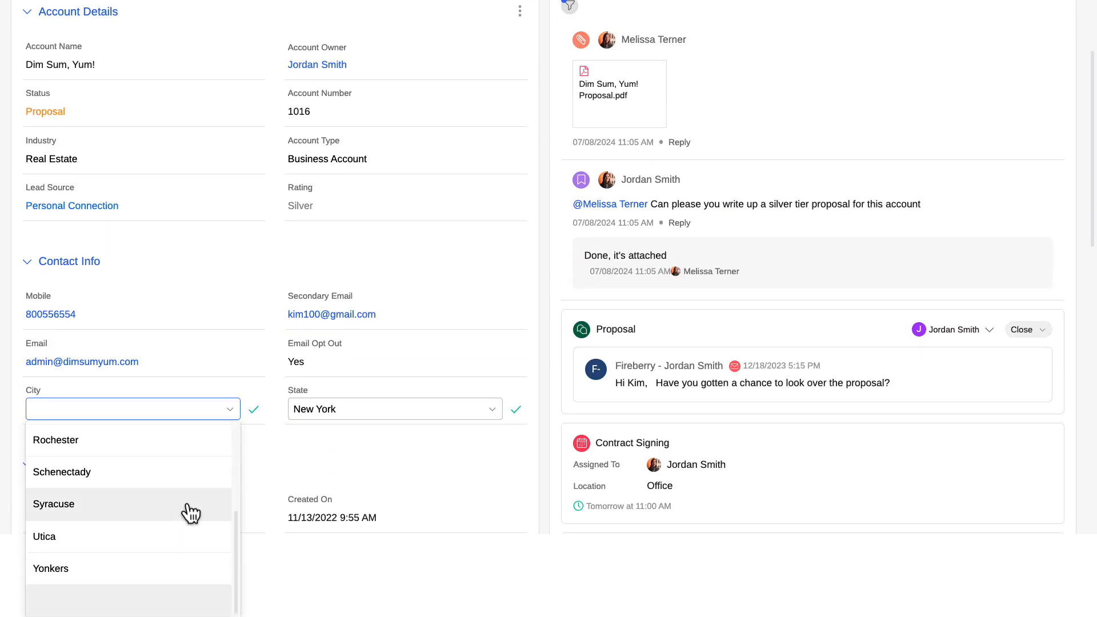
pyautogui.scroll(3, 189, 511)
# Set the account's State to Texas and its City to Austin, and save both fields.
pyautogui.click(336, 411)
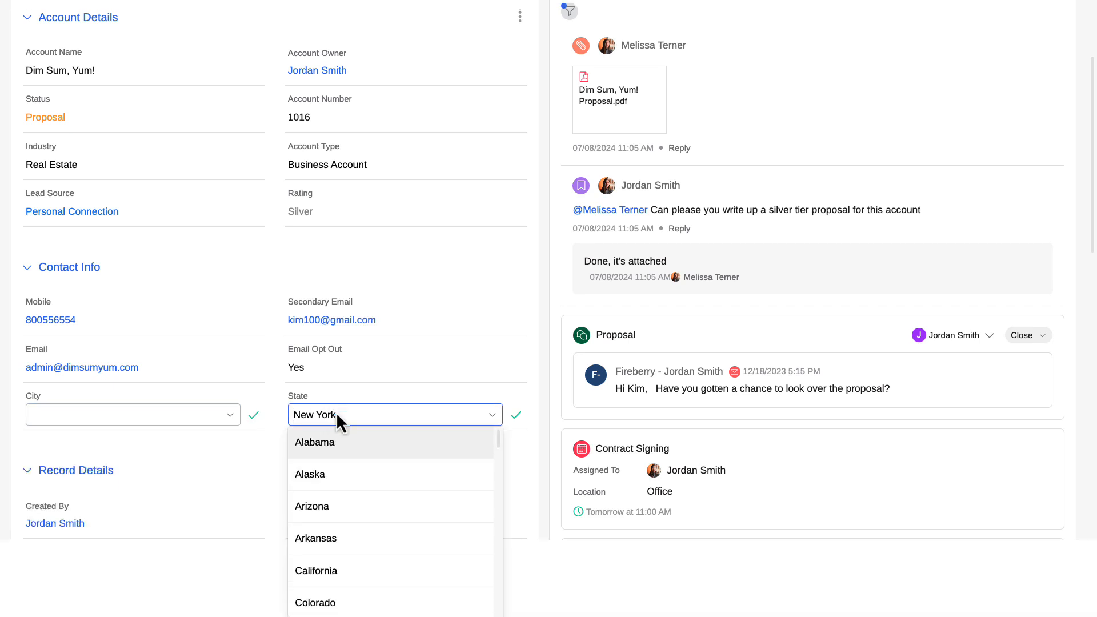
pyautogui.write('tex')
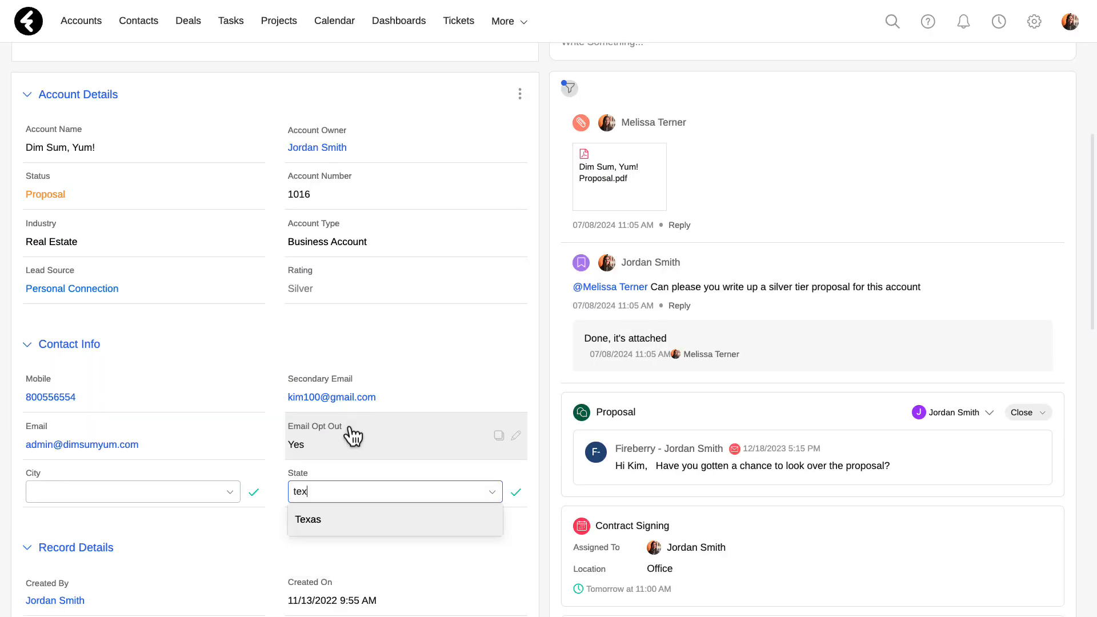
pyautogui.click(314, 441)
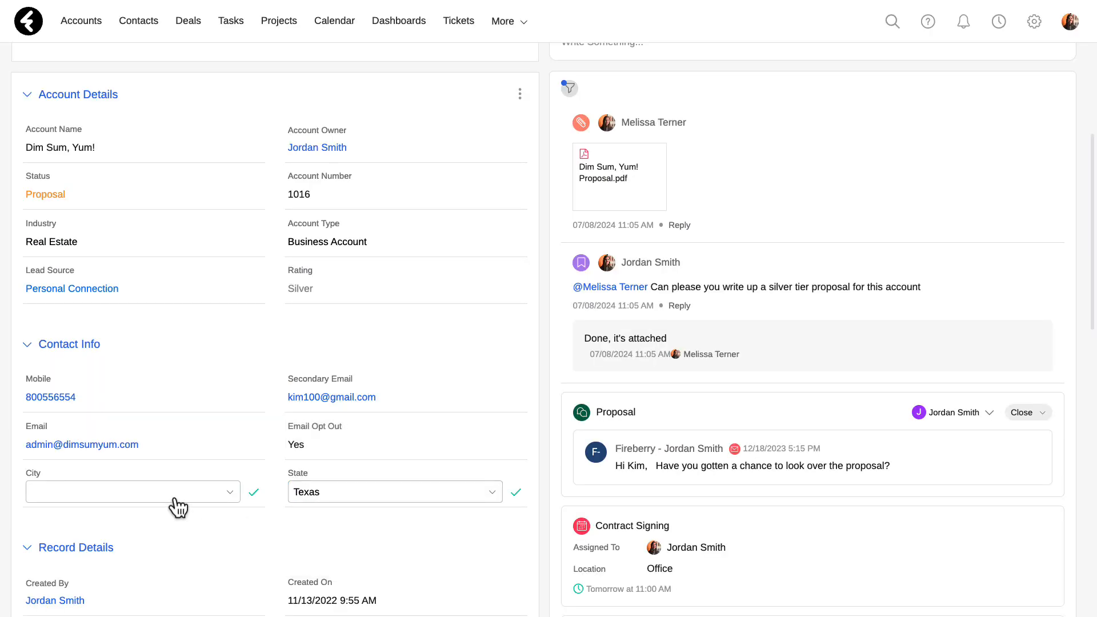
pyautogui.click(175, 498)
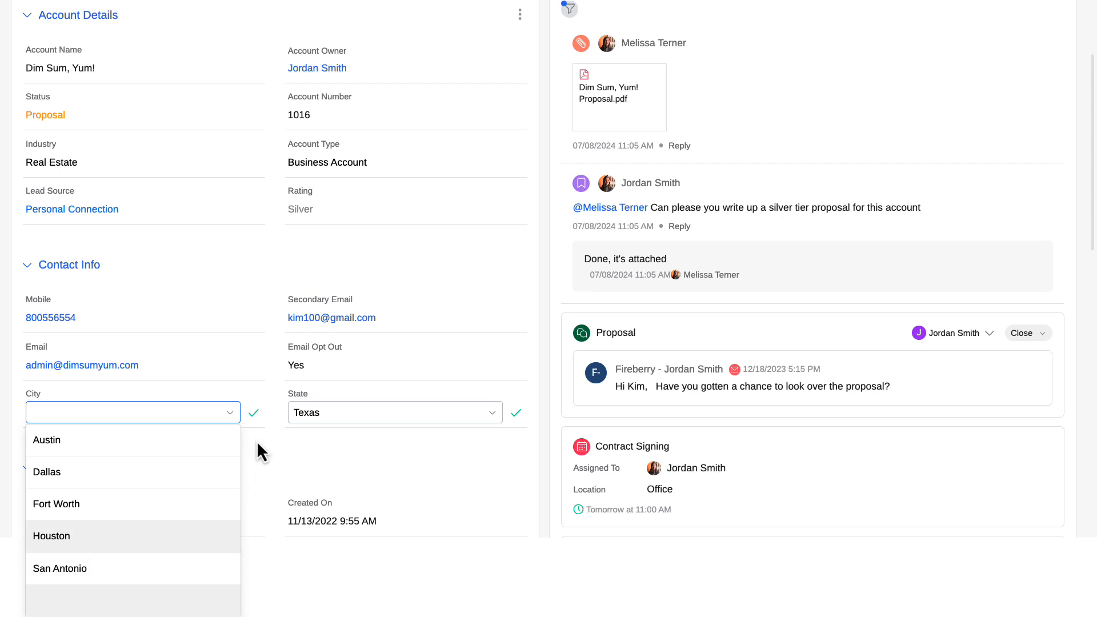
pyautogui.click(198, 441)
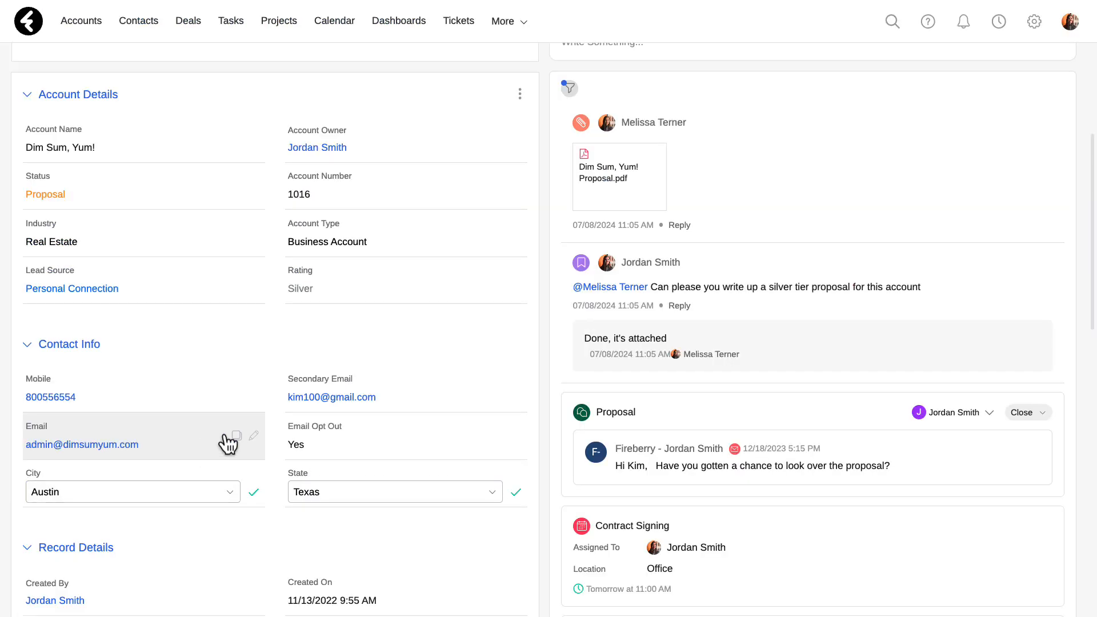
pyautogui.click(253, 492)
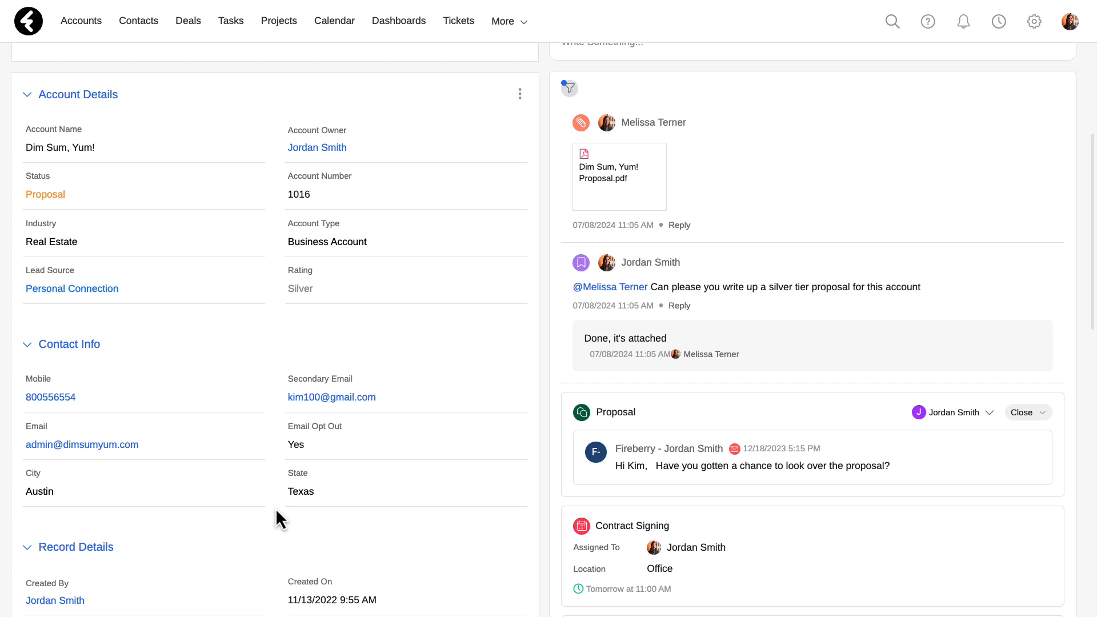
# Examine the available Rating options in the Account Details section and close the field with its value kept.
pyautogui.scroll(3, 275, 508)
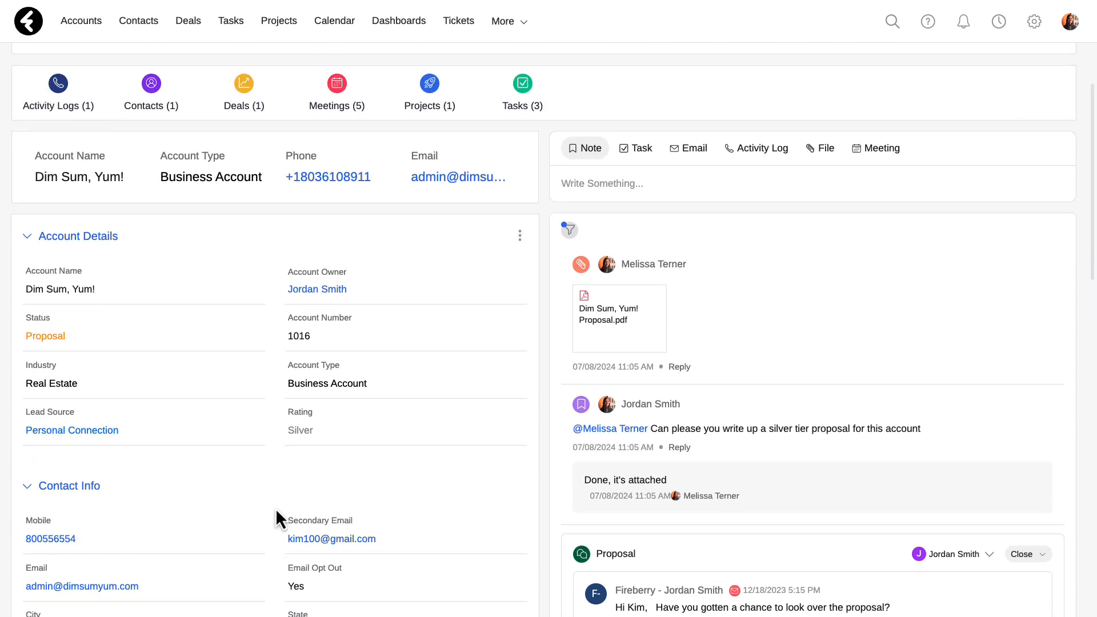
pyautogui.click(343, 435)
pyautogui.click(341, 437)
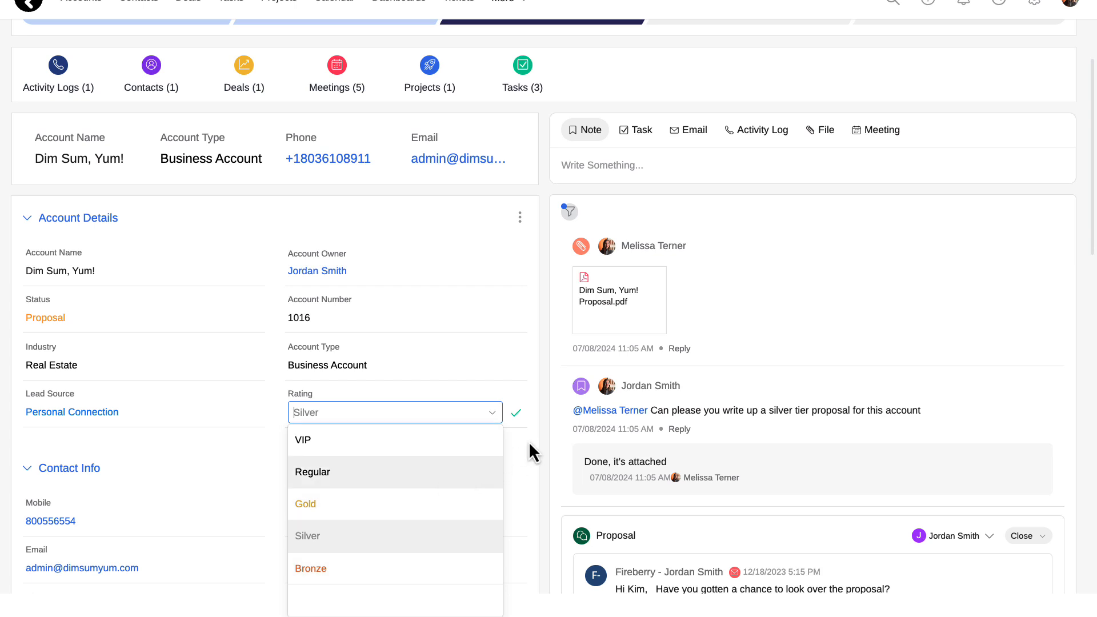
pyautogui.scroll(1, 531, 445)
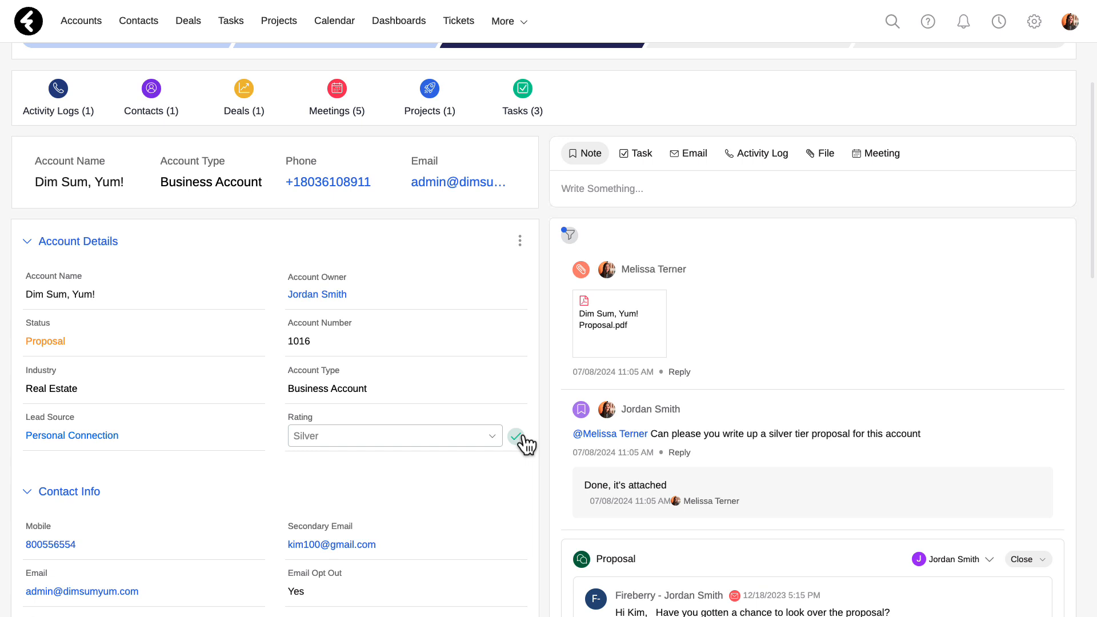
pyautogui.click(517, 437)
pyautogui.scroll(4, 548, 380)
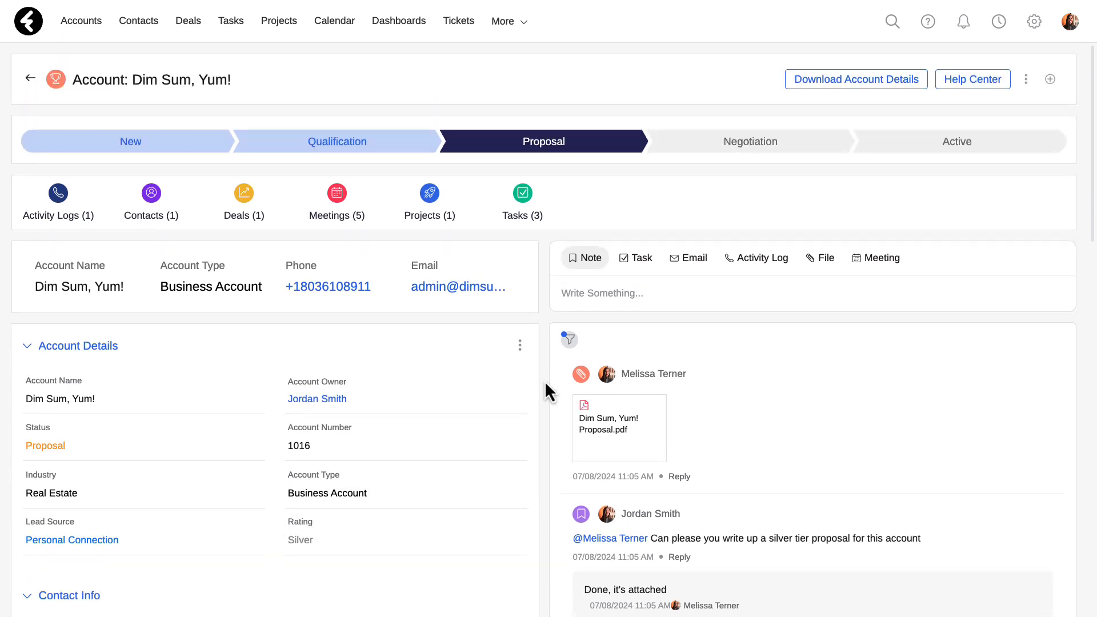
# Open the account page for layout editing and bring up the Rating picklist's field properties.
pyautogui.click(1026, 80)
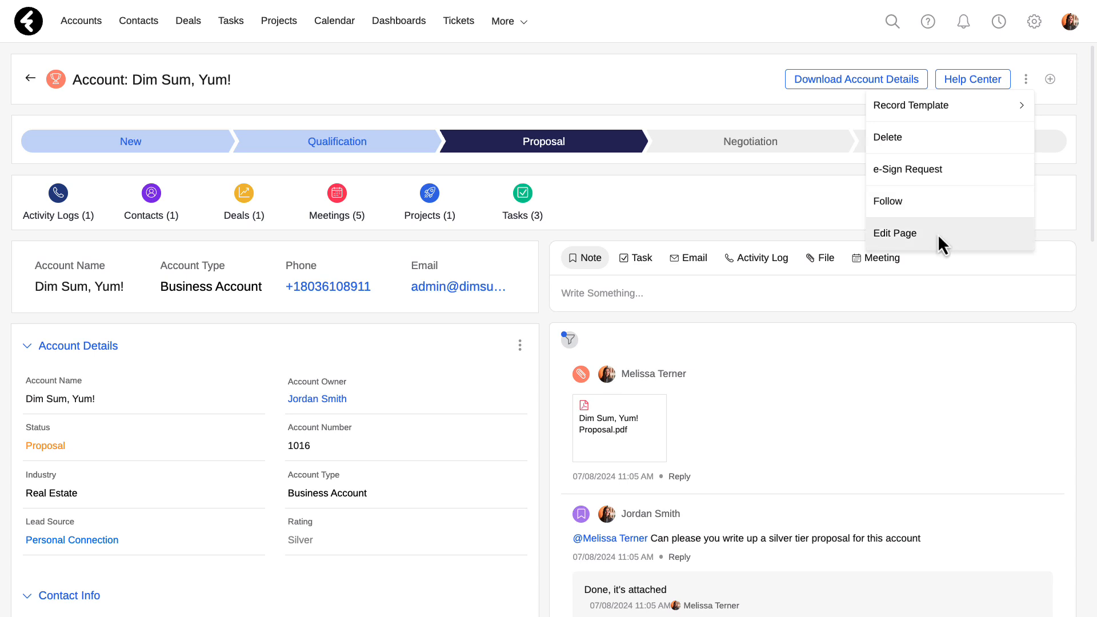
pyautogui.click(938, 234)
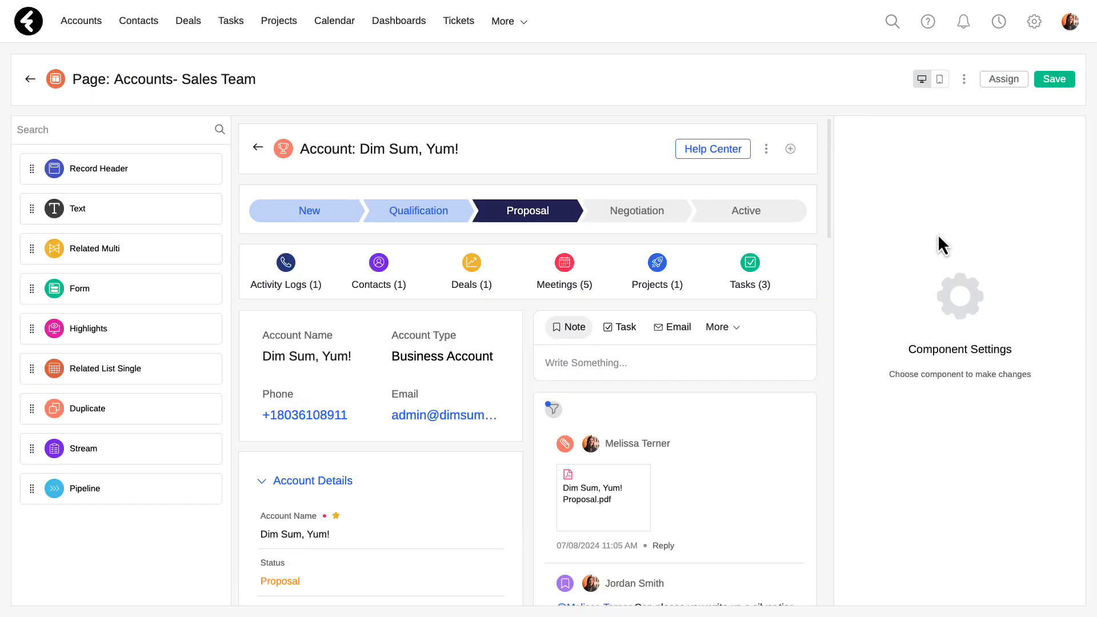
pyautogui.scroll(-3, 483, 448)
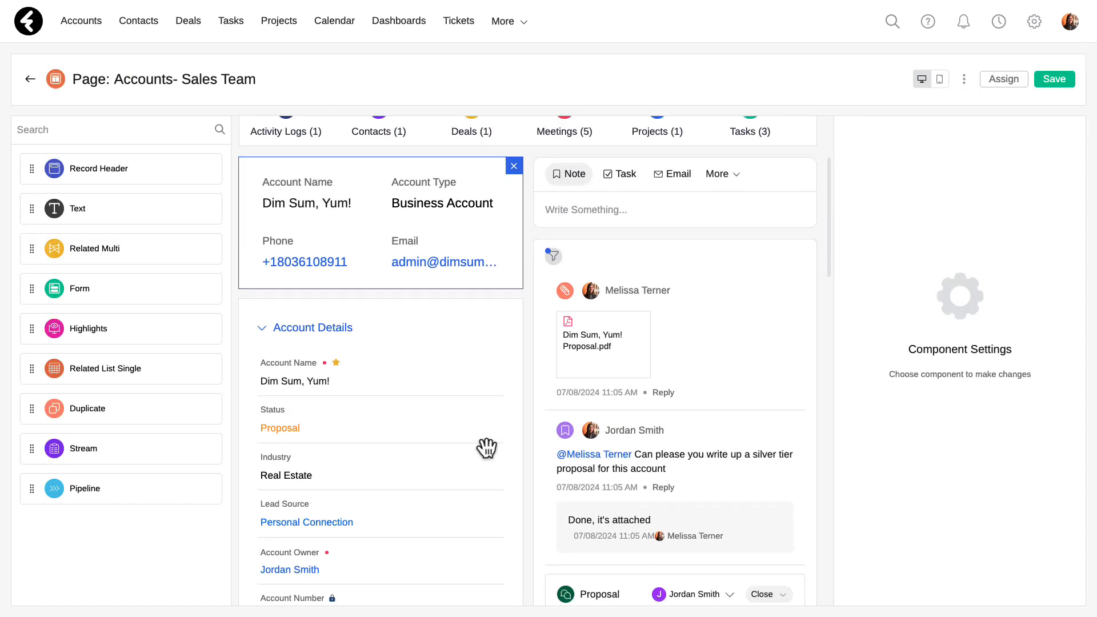
pyautogui.scroll(-7, 487, 448)
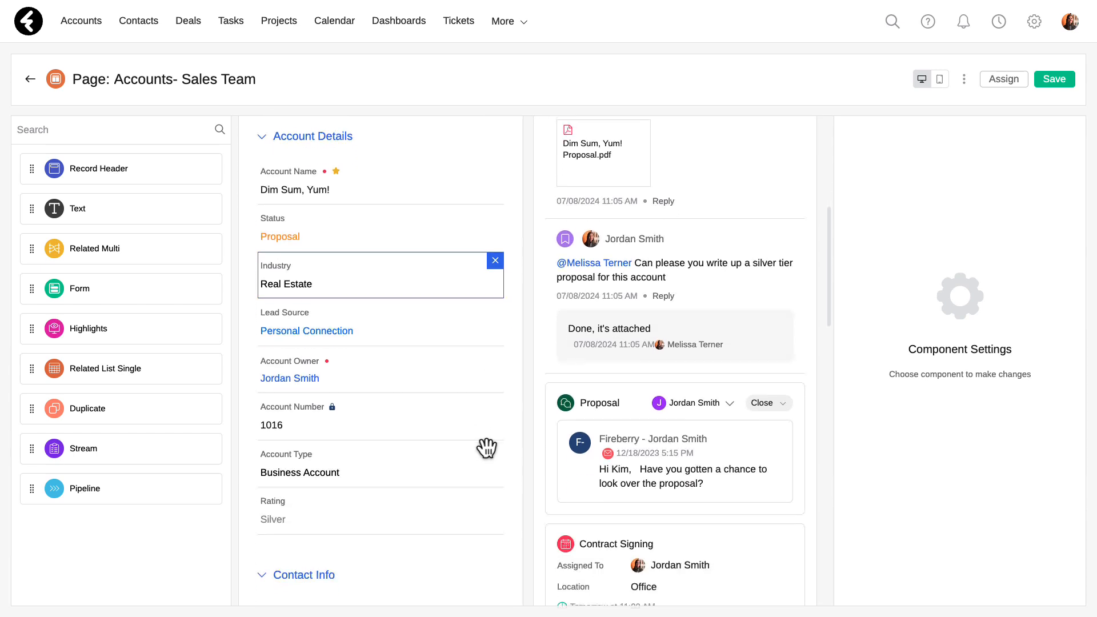
pyautogui.scroll(-2, 486, 447)
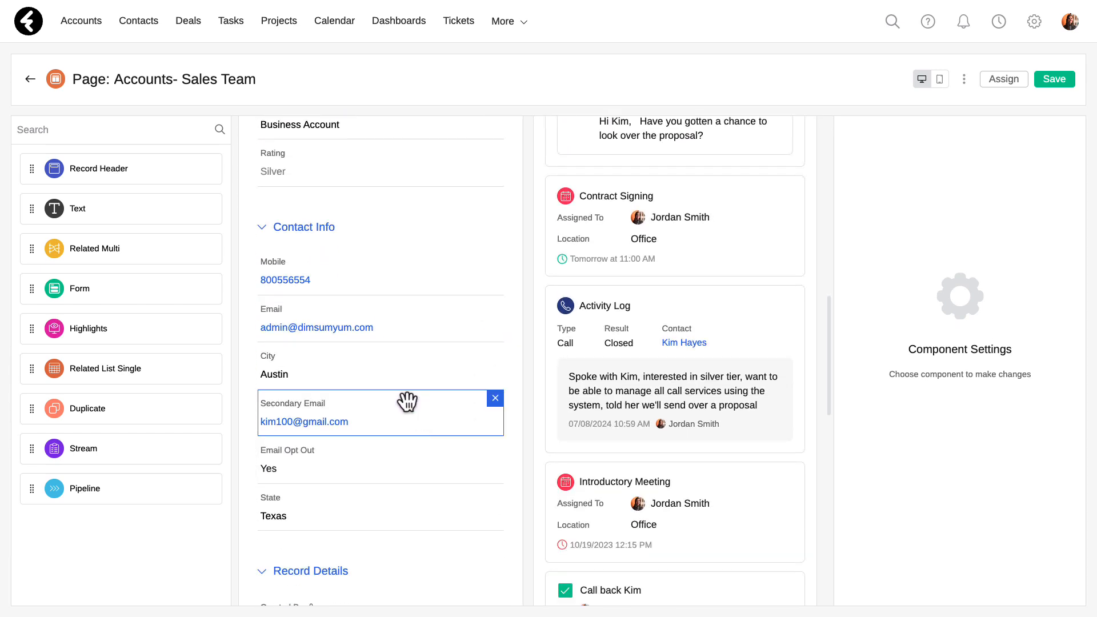
pyautogui.scroll(4, 401, 399)
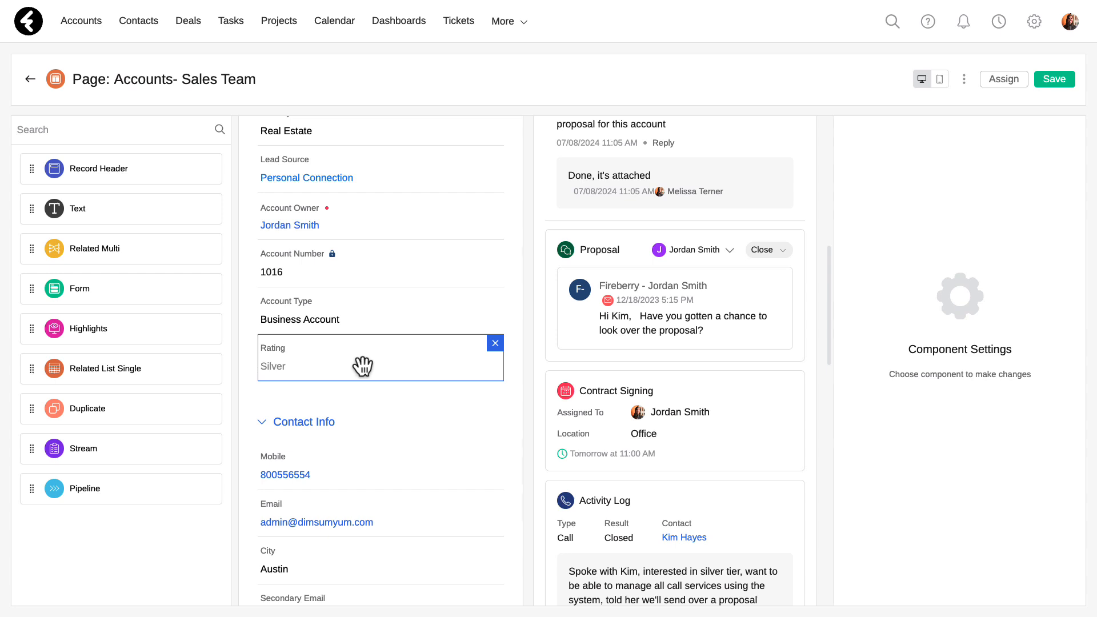
pyautogui.click(351, 368)
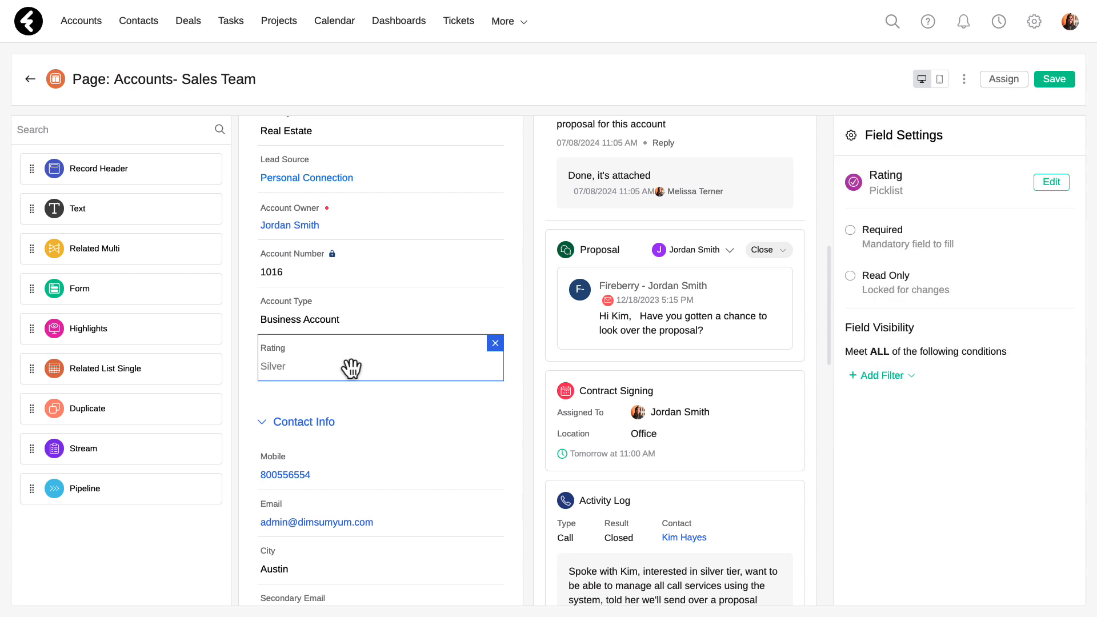
pyautogui.click(1052, 183)
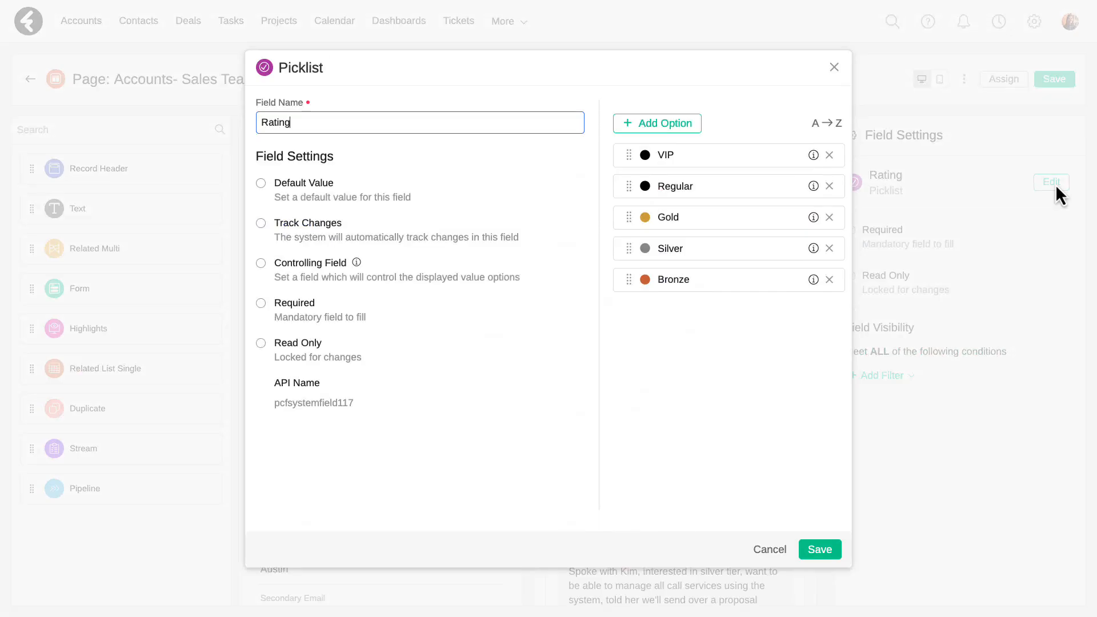
# Enable a controlling field for the Rating picklist and choose Account Type.
pyautogui.click(261, 263)
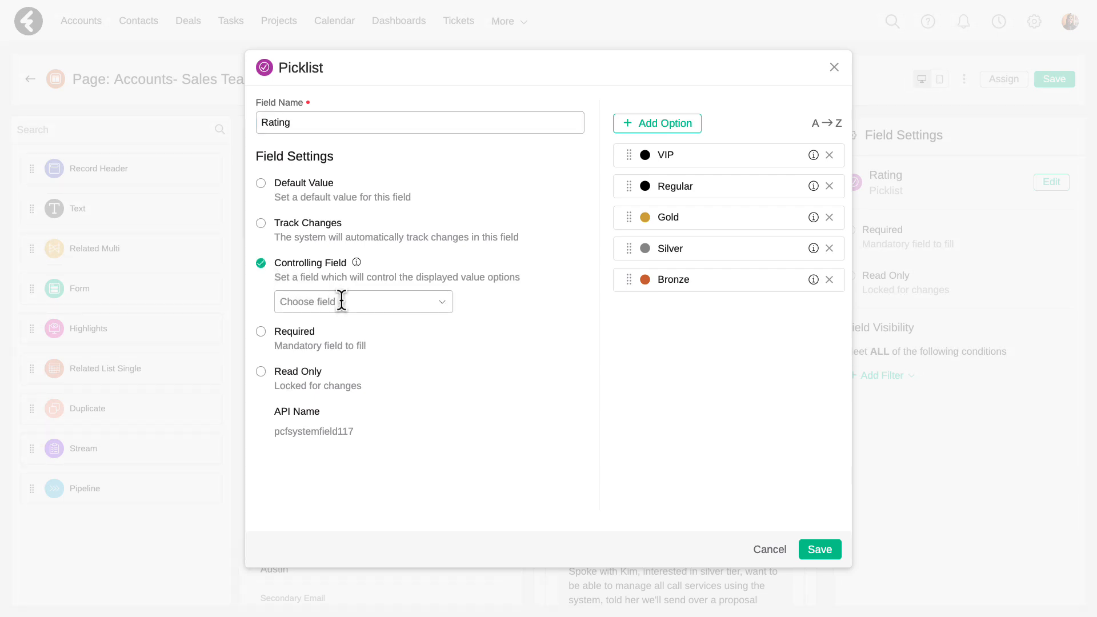
pyautogui.click(347, 301)
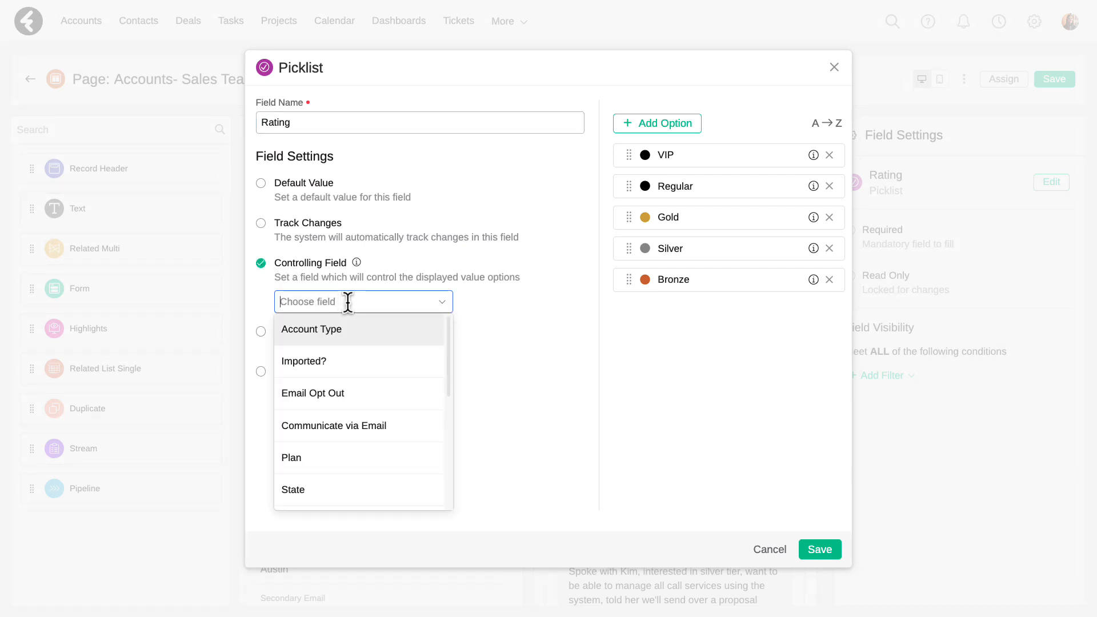
pyautogui.click(354, 335)
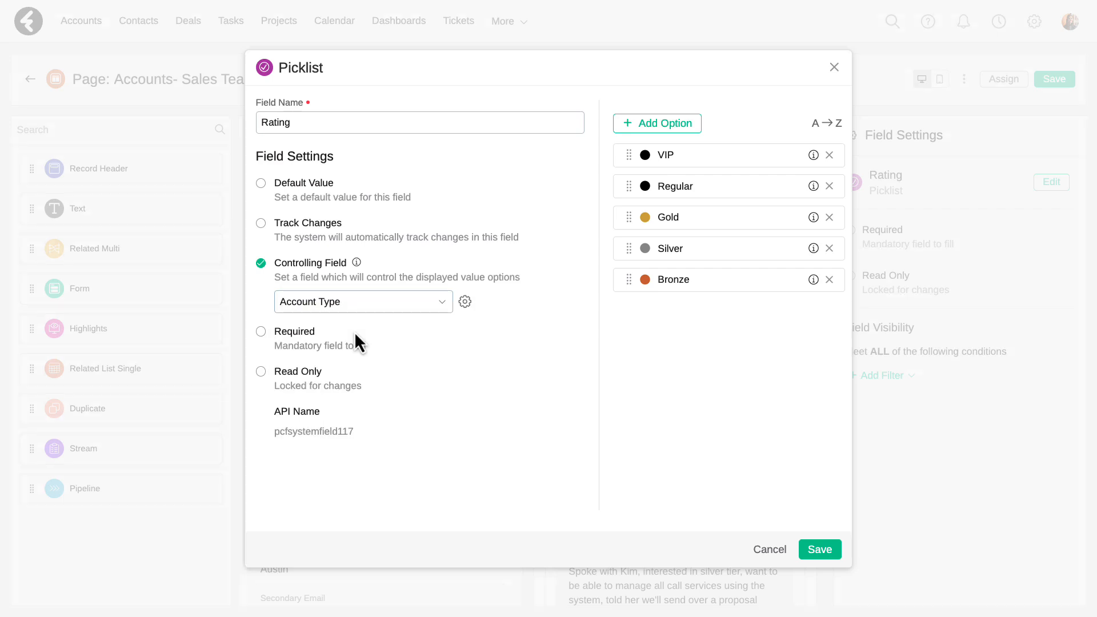
# Assign Gold, Silver and Bronze to Business Partner and Business Account, VIP and Regular to Private Account, and save the field and page.
pyautogui.click(465, 303)
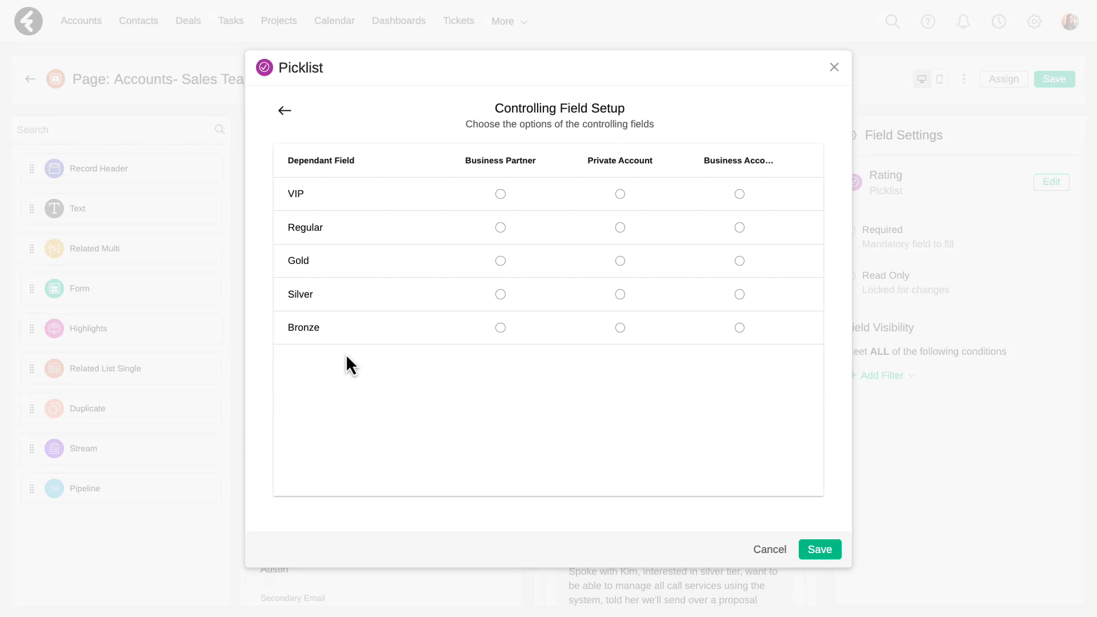
pyautogui.click(501, 261)
pyautogui.click(500, 295)
pyautogui.click(500, 328)
pyautogui.click(739, 294)
pyautogui.click(739, 327)
pyautogui.click(620, 195)
pyautogui.click(620, 228)
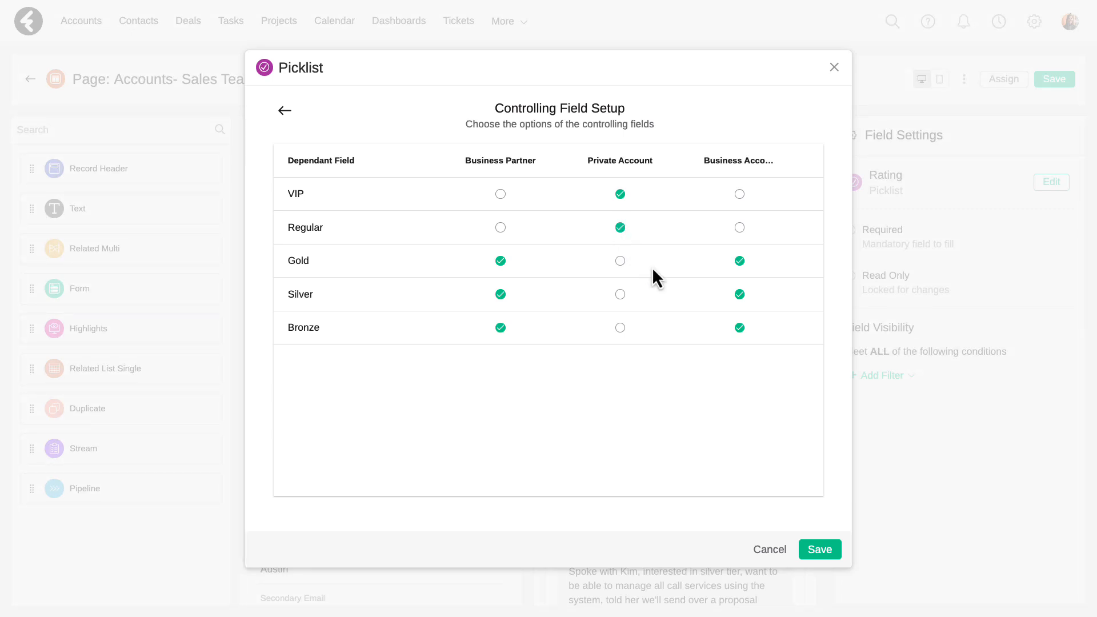
pyautogui.click(820, 549)
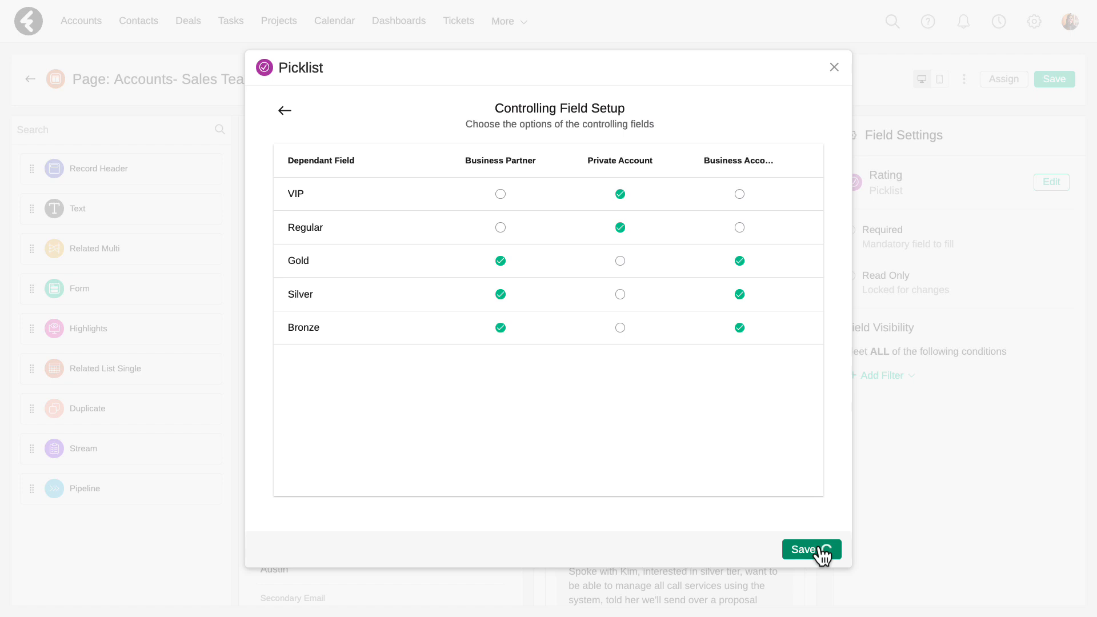
pyautogui.click(1043, 79)
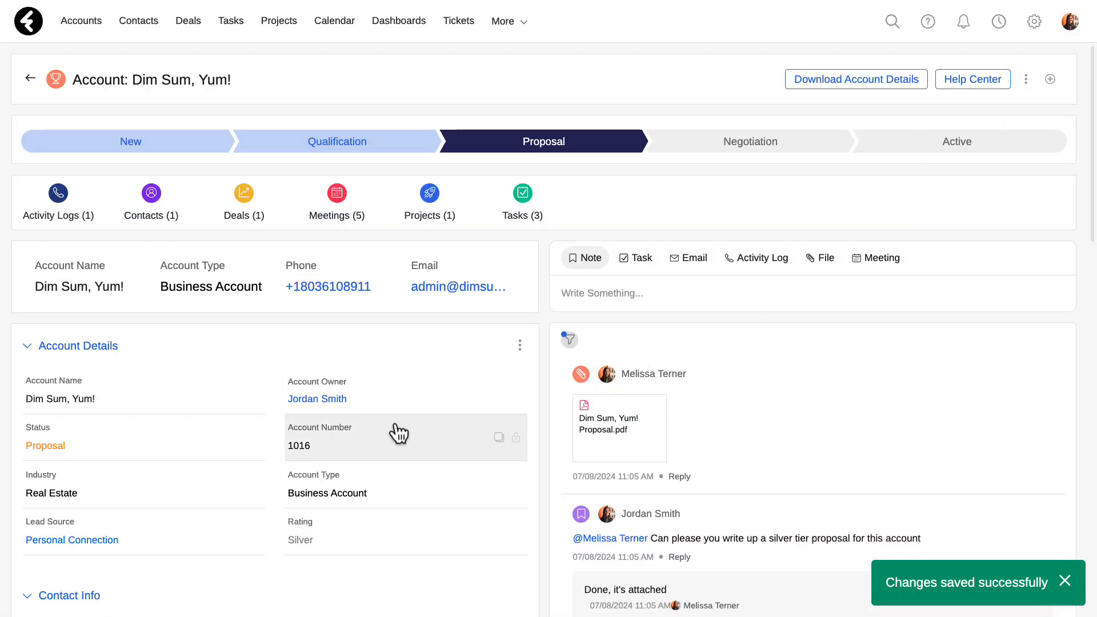
# Set the account's Account Type to Private Account and check which Rating options are offered.
pyautogui.scroll(-4, 392, 454)
pyautogui.click(403, 296)
pyautogui.click(377, 300)
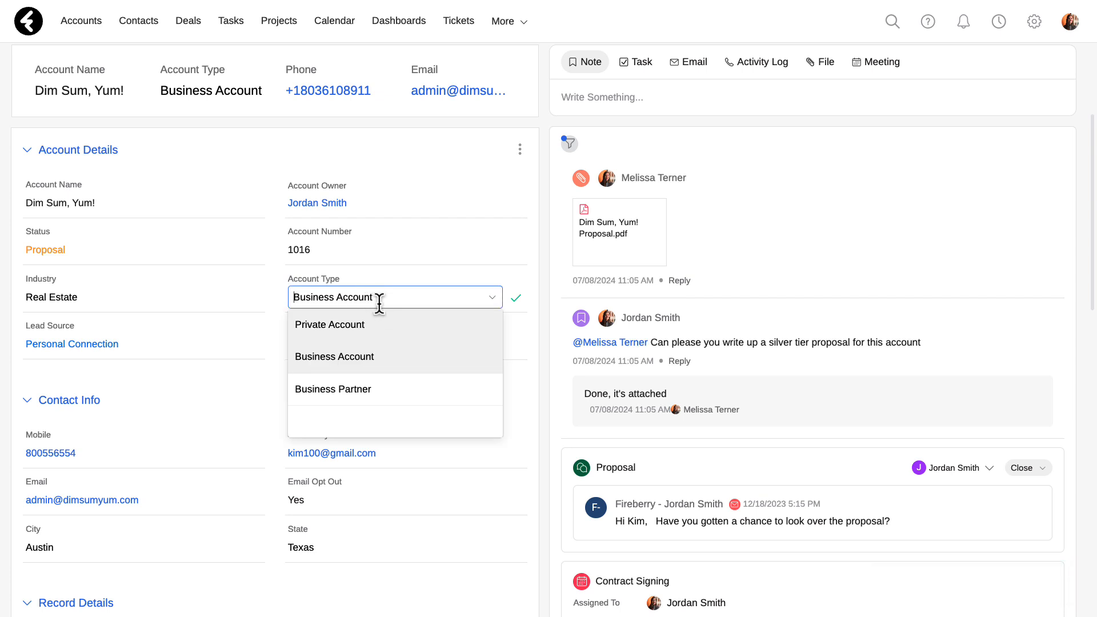
pyautogui.click(378, 323)
pyautogui.click(514, 298)
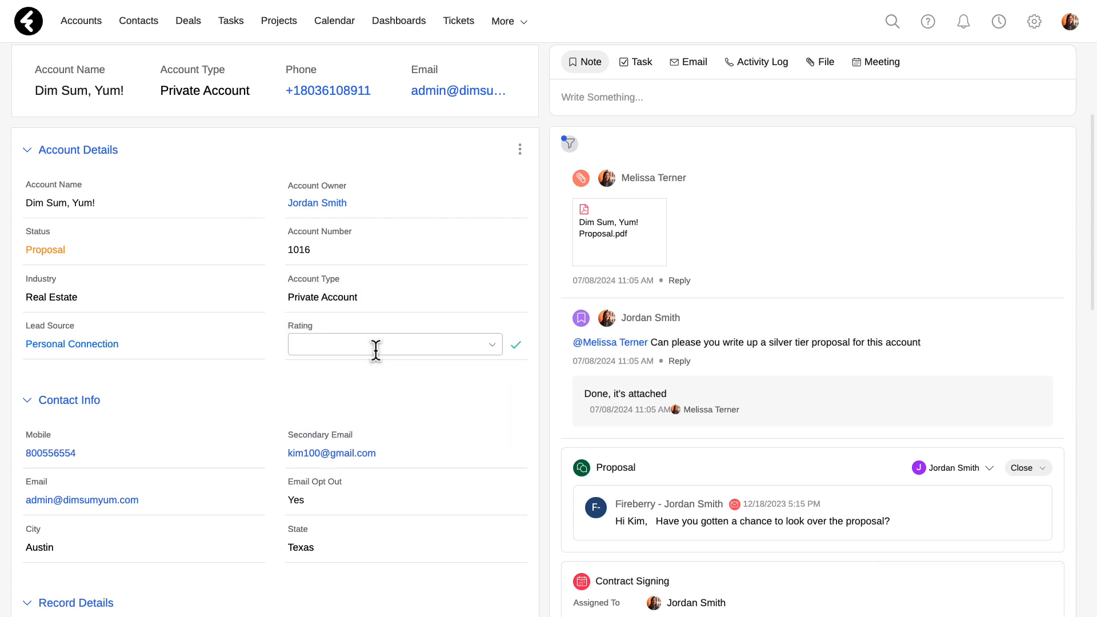
pyautogui.click(376, 347)
# Set the Account Type to Business Account and the Rating to Silver, and save the fields.
pyautogui.click(404, 303)
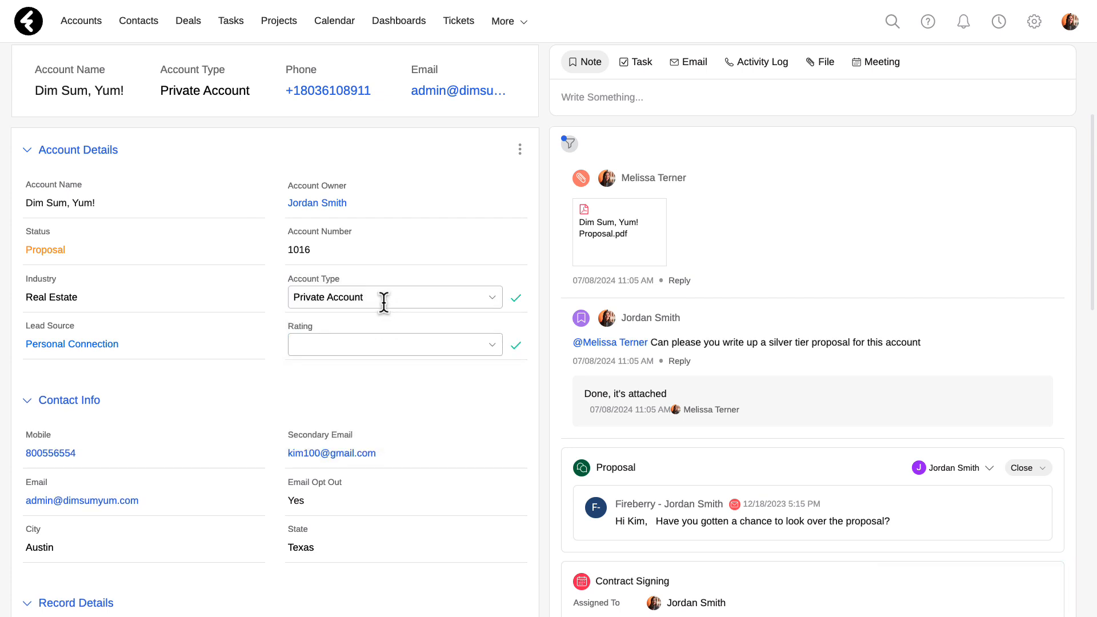
pyautogui.click(382, 300)
pyautogui.click(380, 351)
pyautogui.click(380, 349)
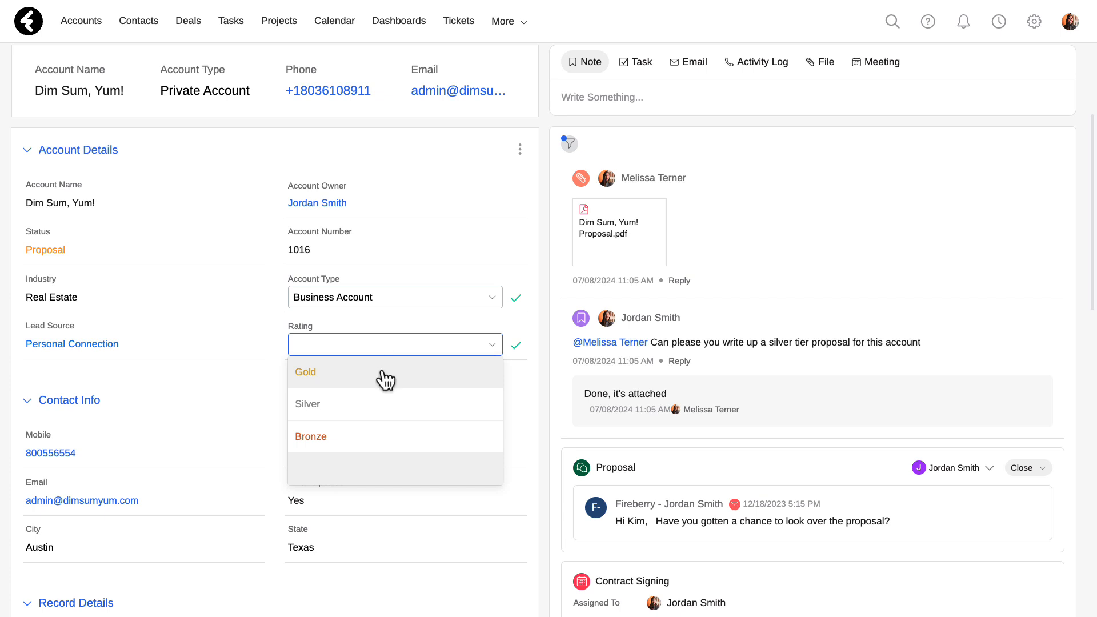
pyautogui.click(372, 410)
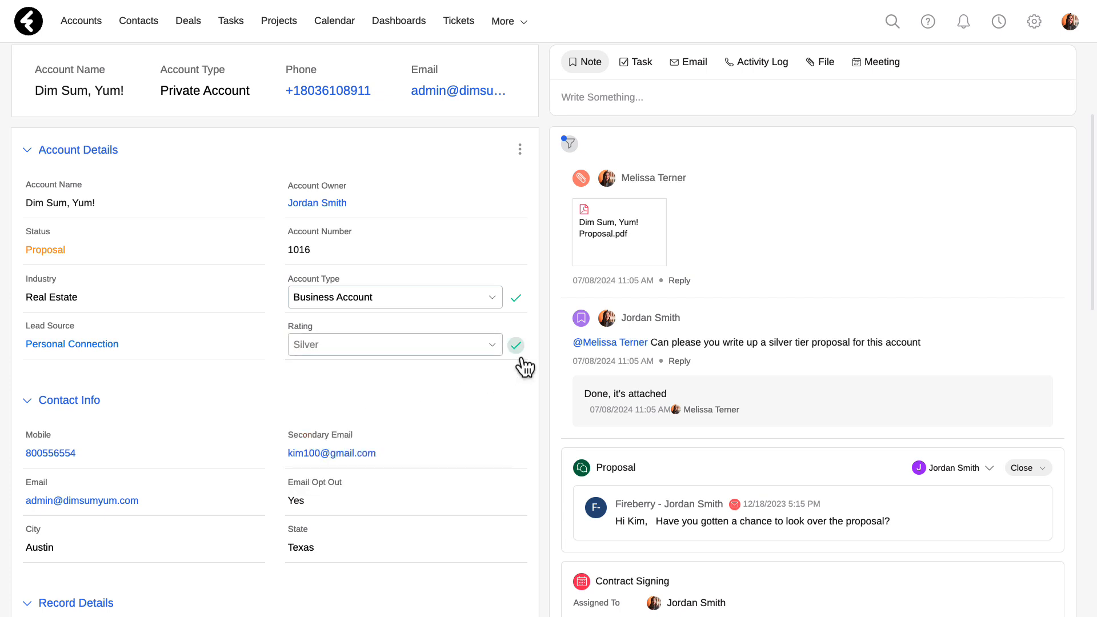
pyautogui.click(516, 346)
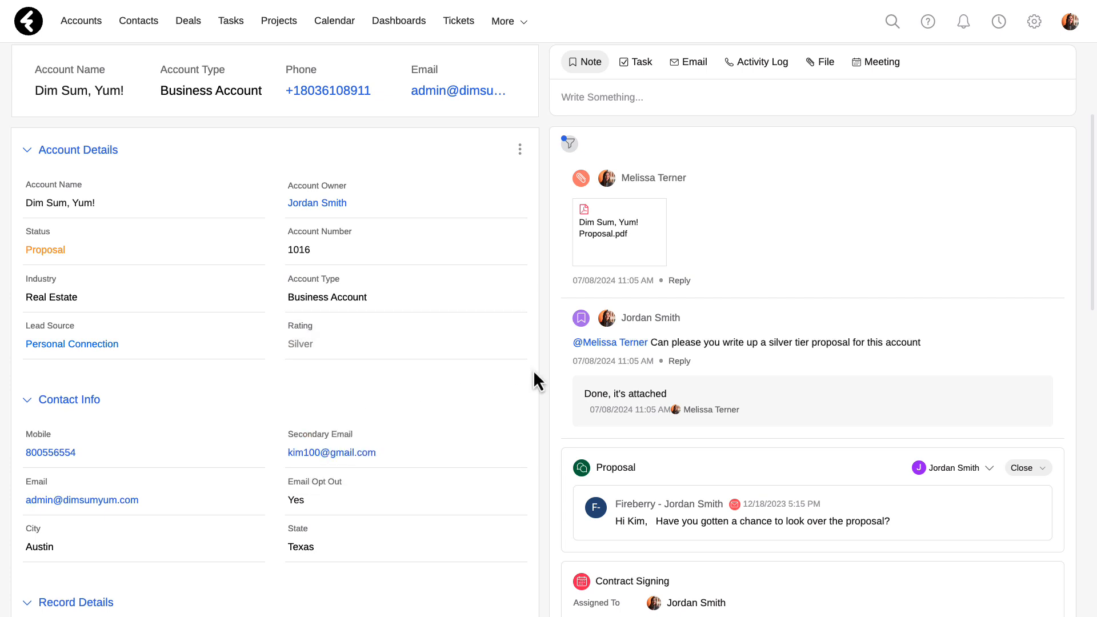